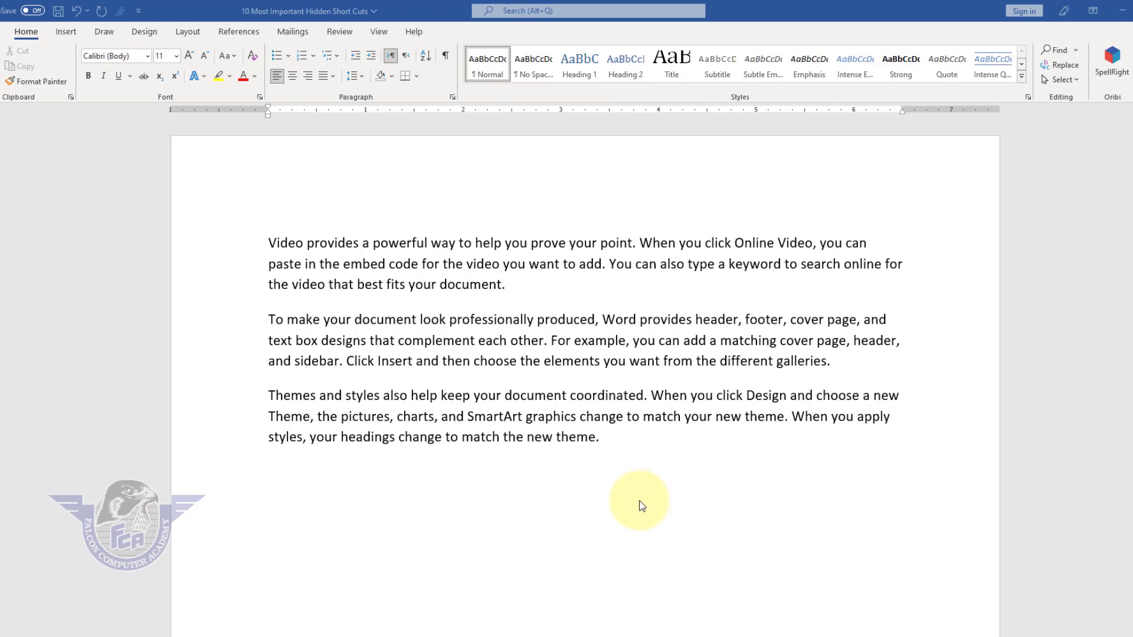
# Format the last two paragraphs as hidden text and display the document's formatting marks.
pyautogui.moveTo(614, 455); pyautogui.dragTo(252, 318)
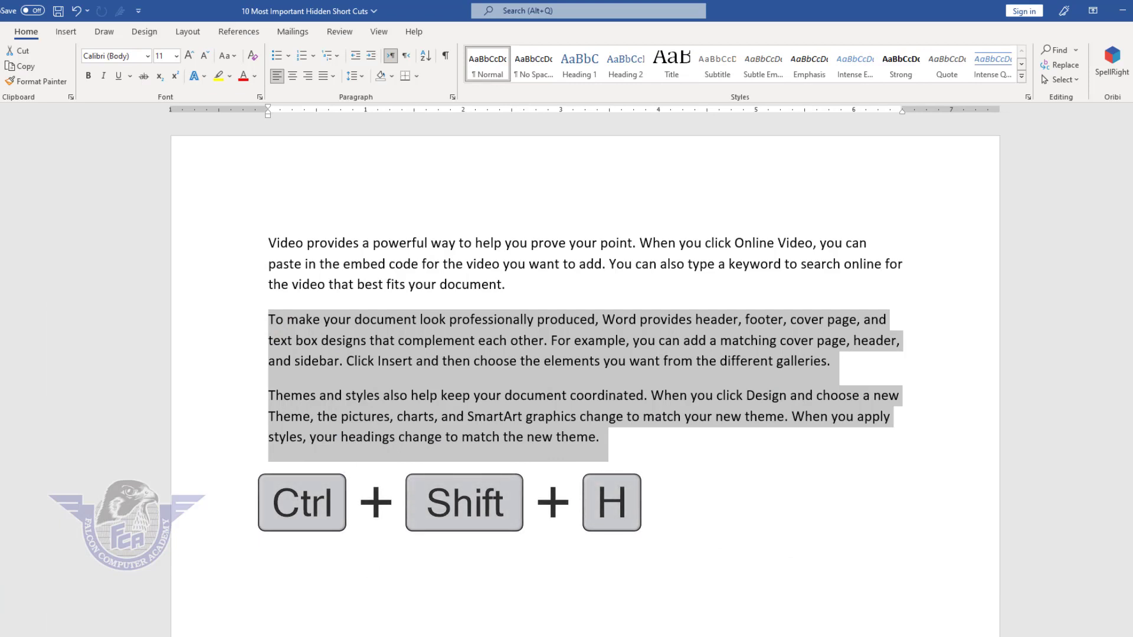
pyautogui.hotkey('ctrl', 'shift', 'h')
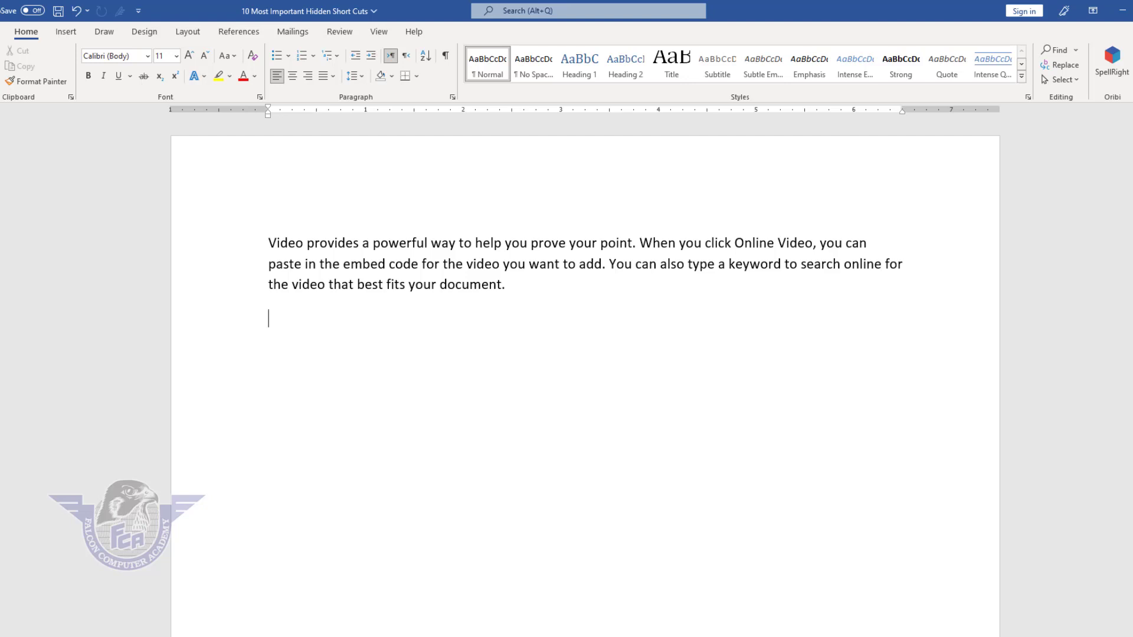
pyautogui.hotkey('ctrl', 'shift', '8')
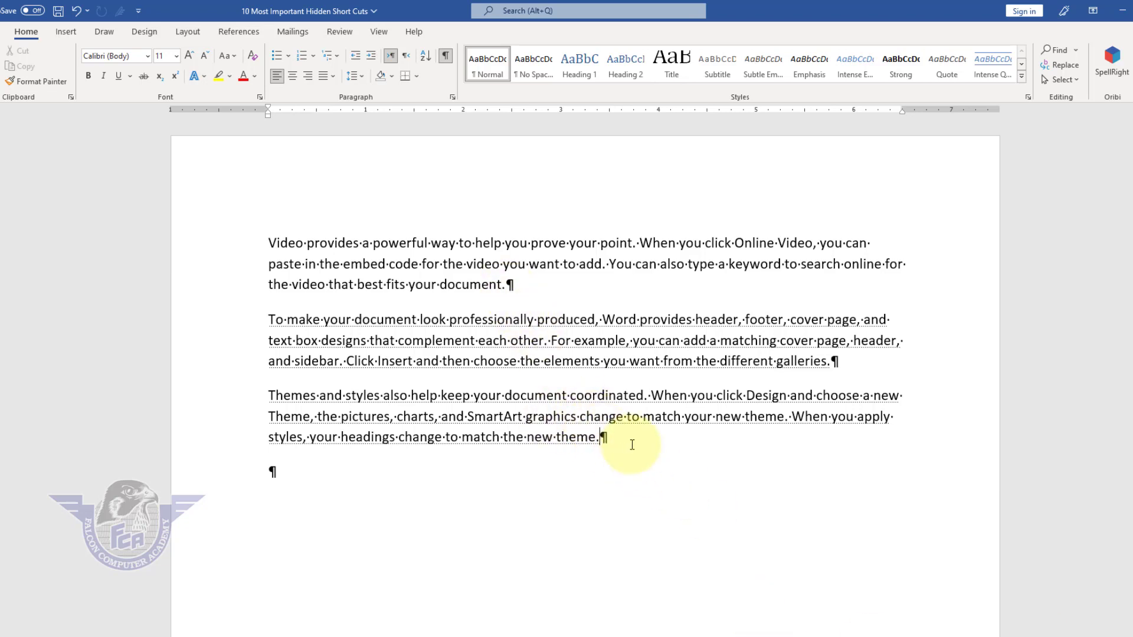
# Remove the Hidden font effect from the last two paragraphs and turn off the formatting marks.
pyautogui.moveTo(631, 444); pyautogui.dragTo(271, 320)
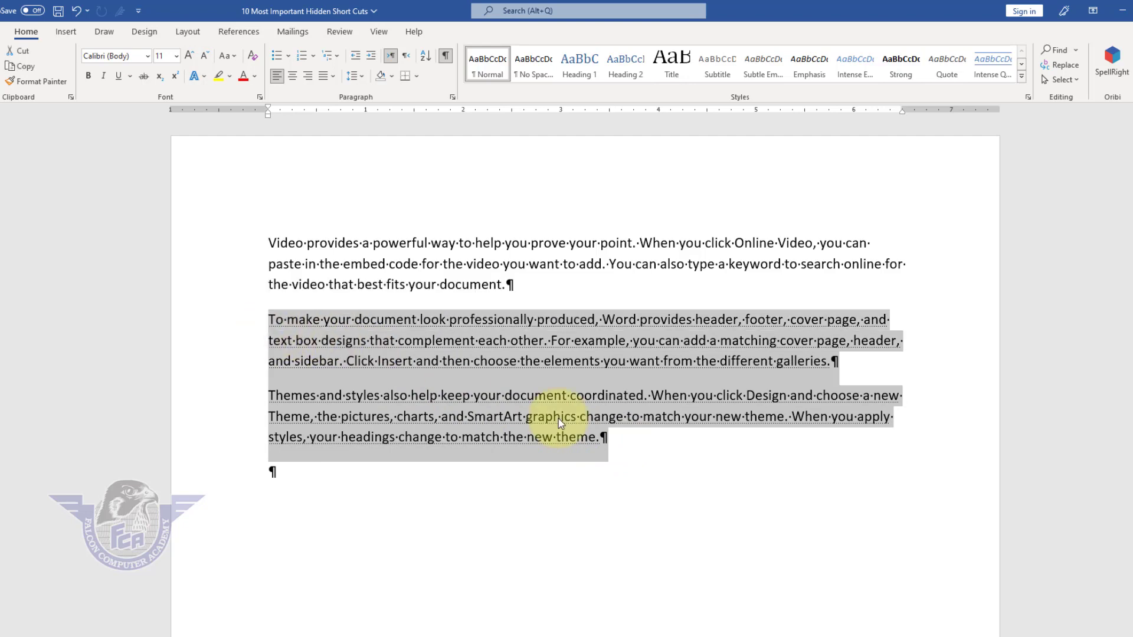
pyautogui.hotkey('ctrl', 'd')
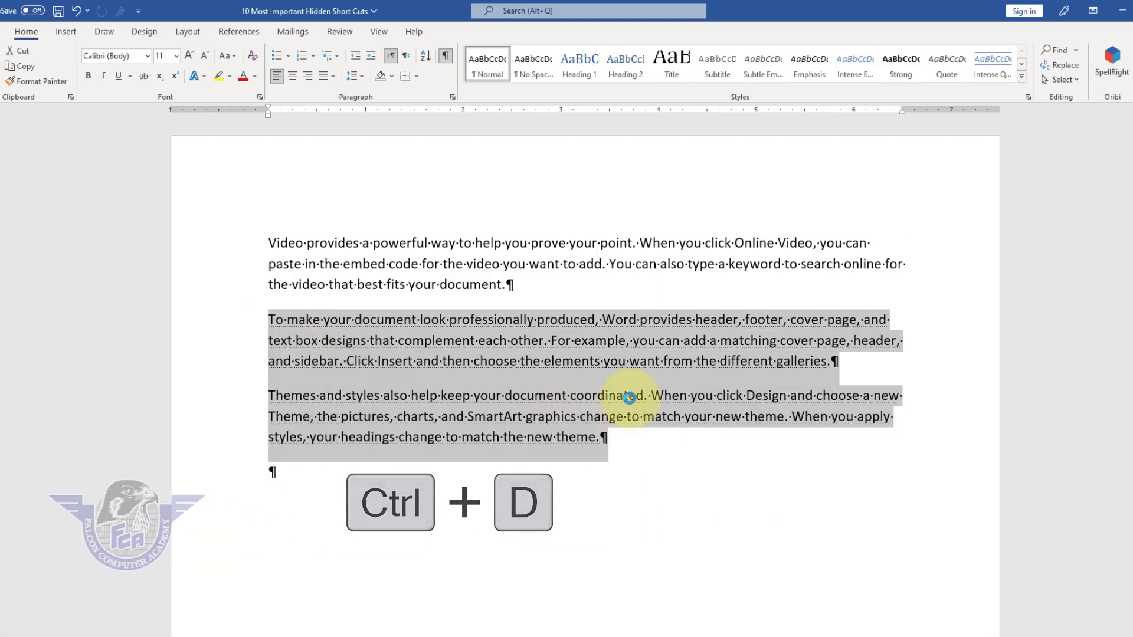
pyautogui.click(645, 380)
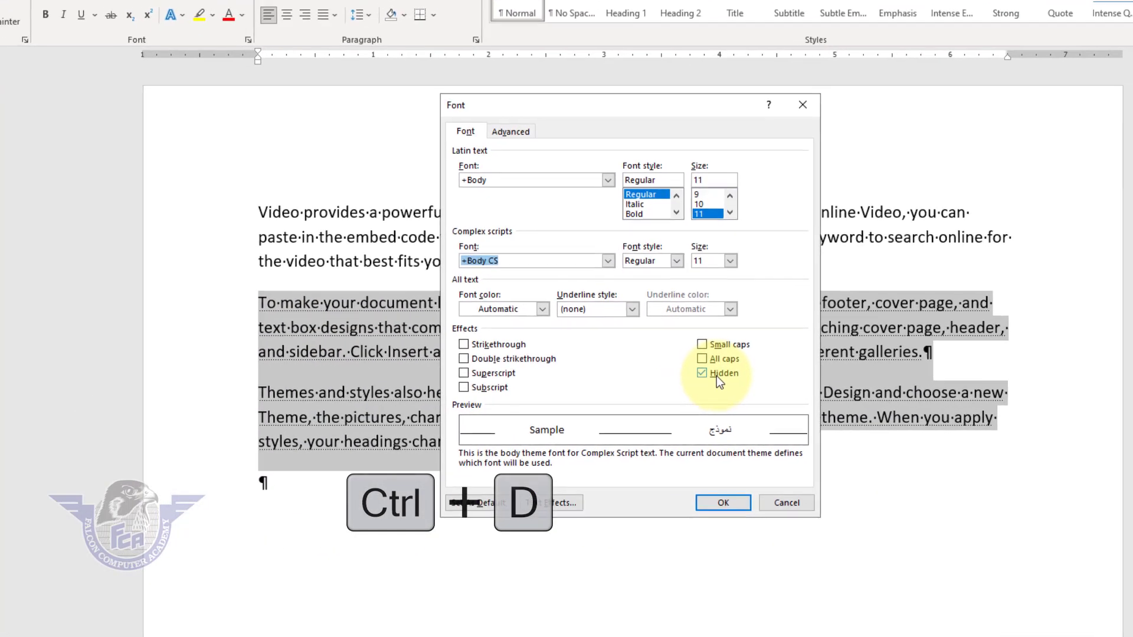
pyautogui.click(645, 380)
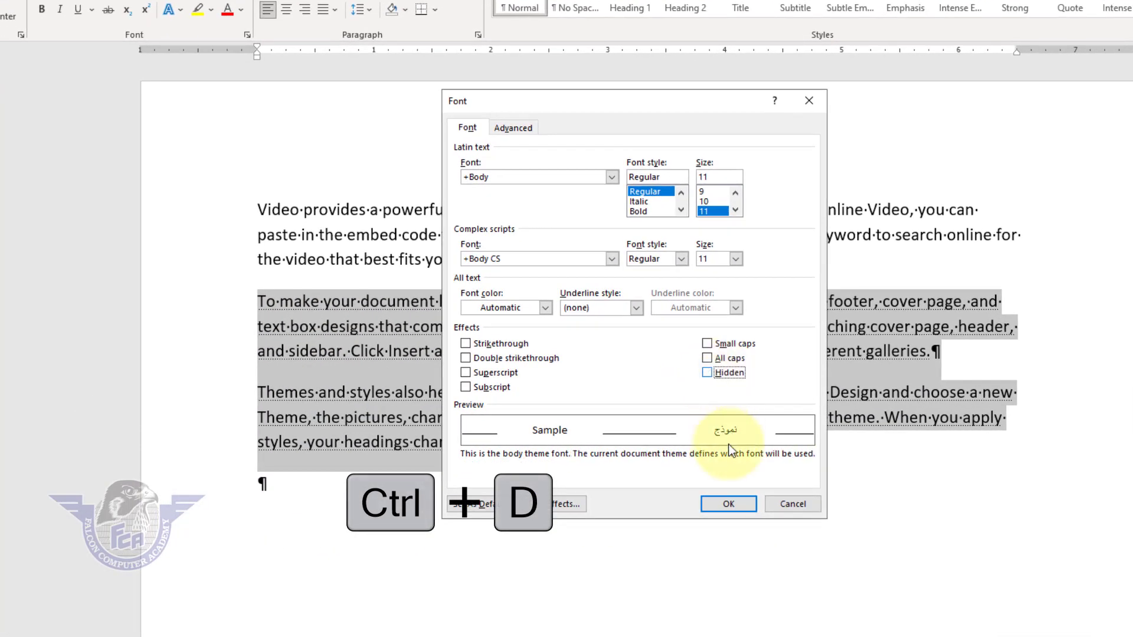
pyautogui.click(735, 505)
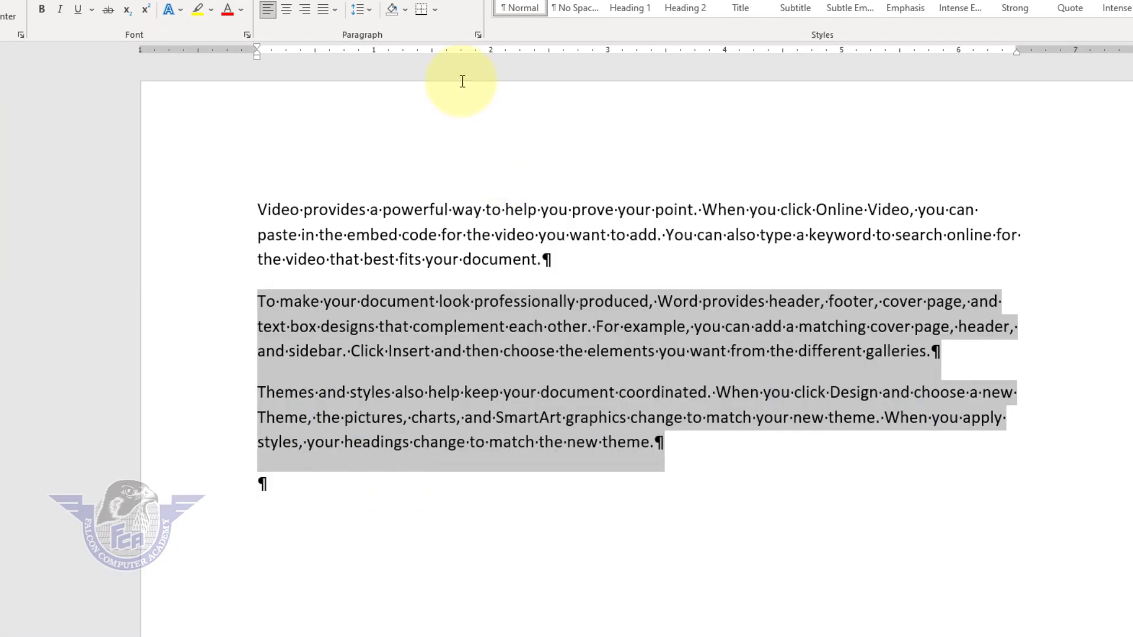
pyautogui.click(472, 3)
pyautogui.click(759, 538)
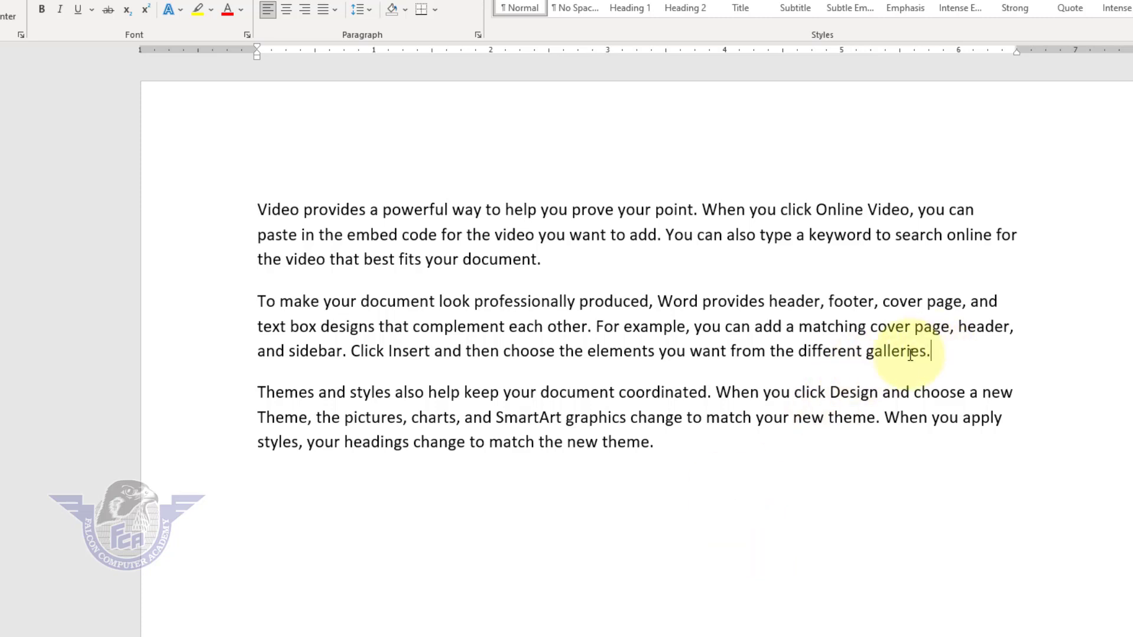
# Highlight the last line of the second paragraph and the second line of the first paragraph in yellow.
pyautogui.moveTo(931, 351); pyautogui.dragTo(261, 357)
pyautogui.hotkey('ctrl', 'alt', 'h')
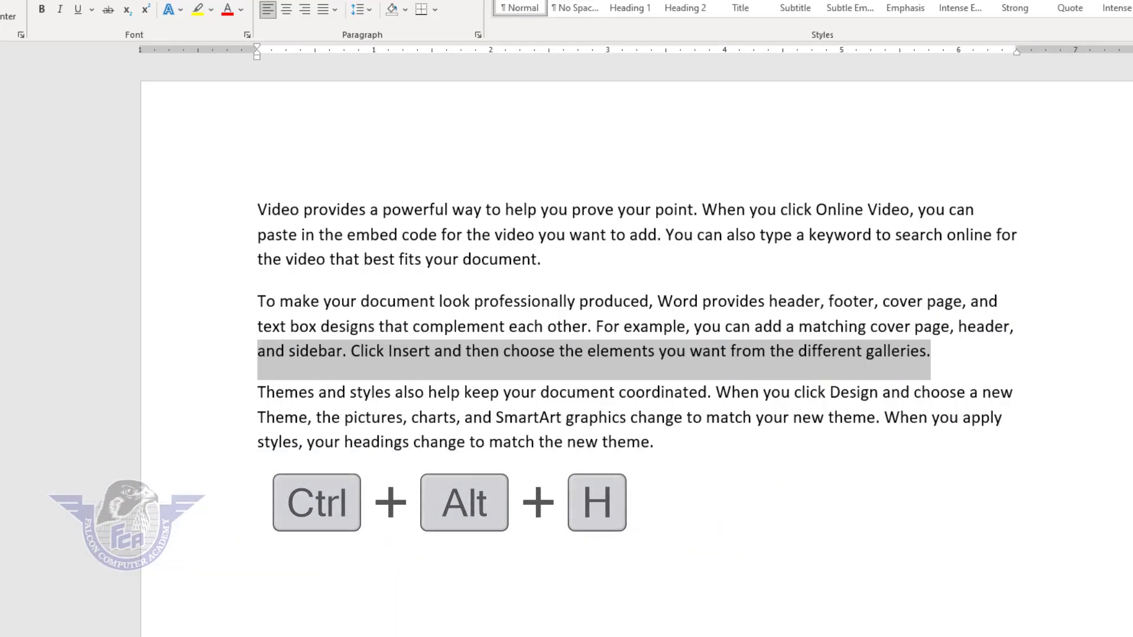
pyautogui.hotkey('ctrl', 'alt', 'h')
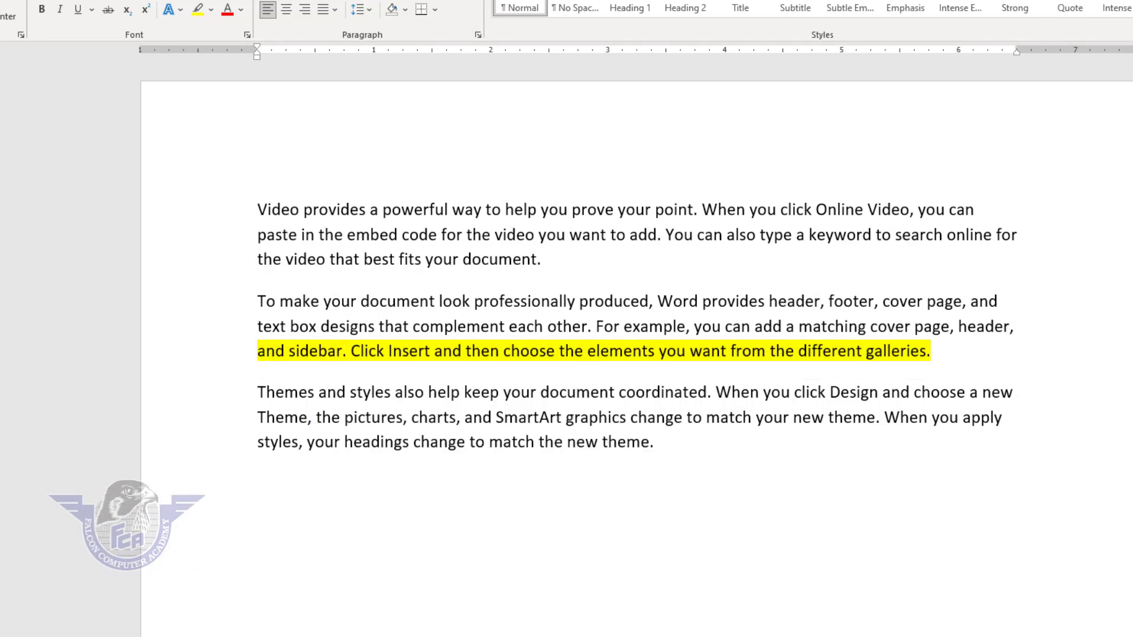
pyautogui.moveTo(1024, 234); pyautogui.dragTo(235, 243)
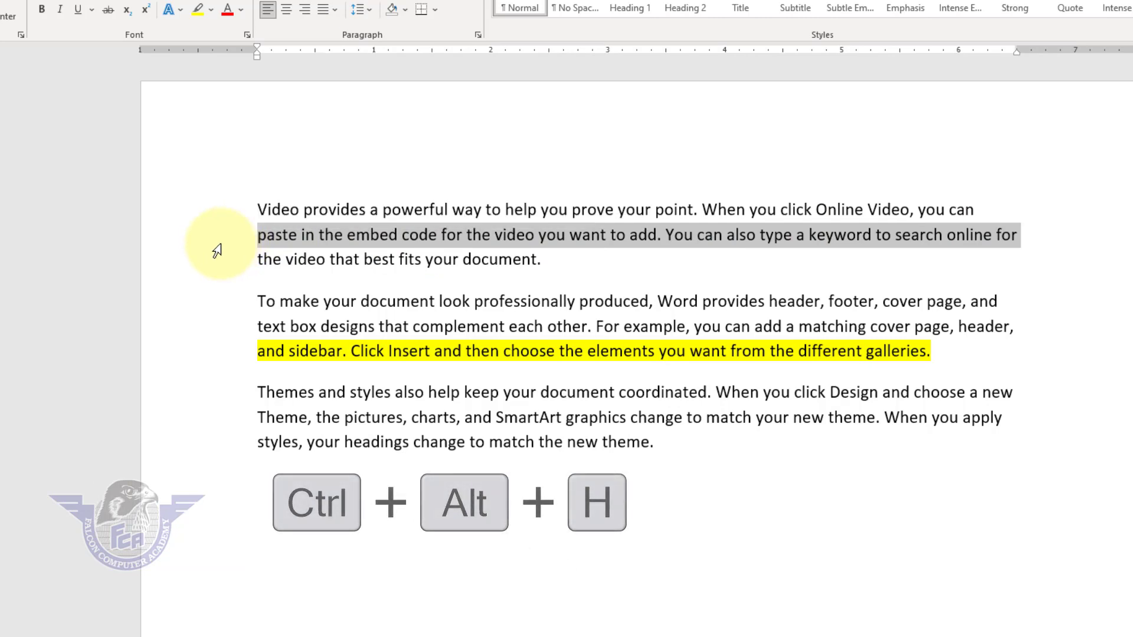
pyautogui.hotkey('ctrl', 'alt', 'h')
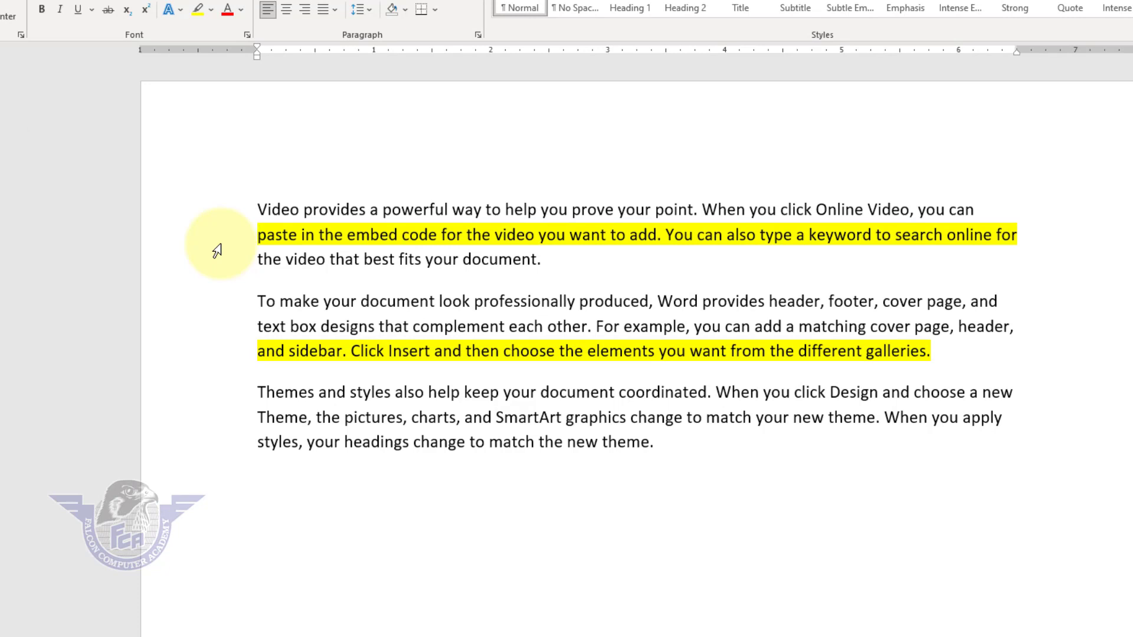
# Remove the yellow highlight from the second paragraph's last line and the first paragraph's second line.
pyautogui.moveTo(938, 351); pyautogui.dragTo(256, 350)
pyautogui.hotkey('ctrl', 'alt', 'h')
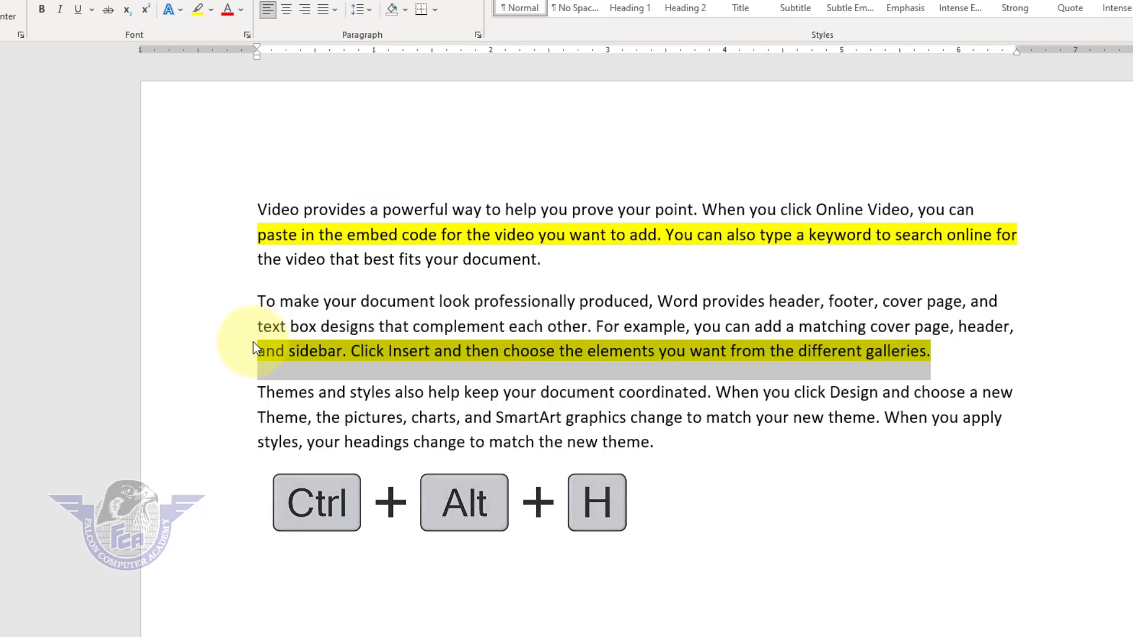
pyautogui.hotkey('ctrl', 'alt', 'h')
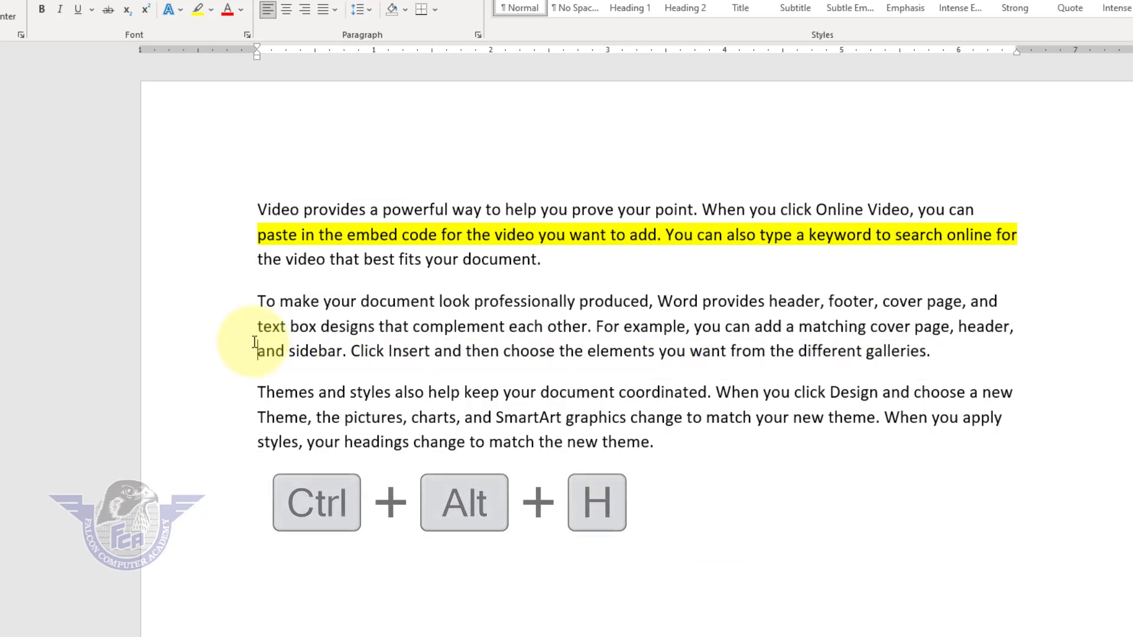
pyautogui.tripleClick(856, 243)
pyautogui.click(856, 243)
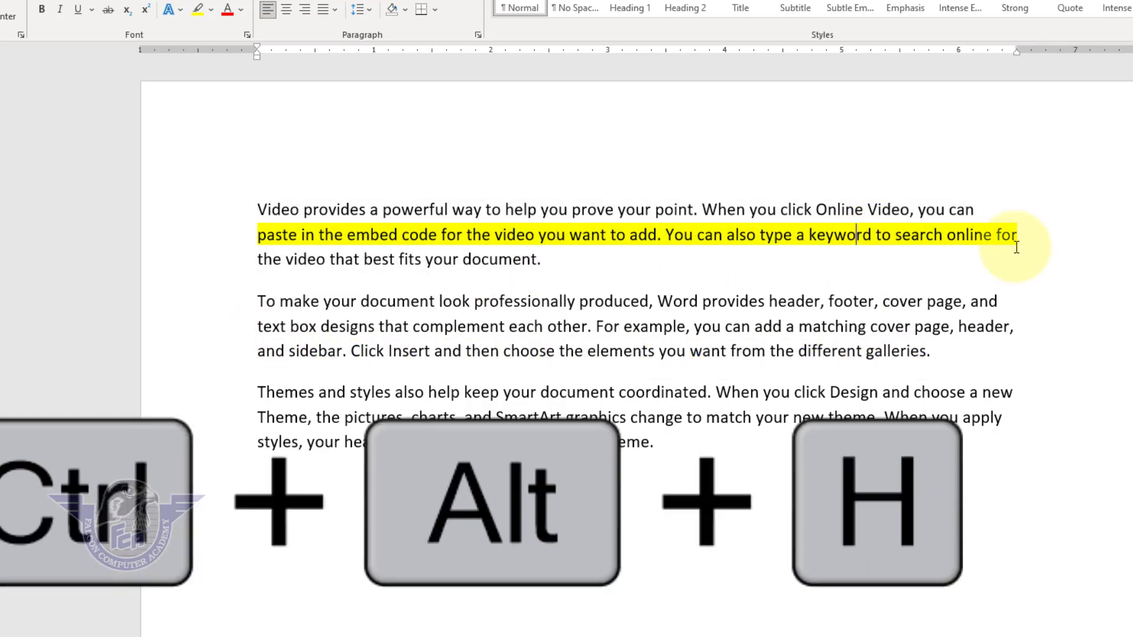
pyautogui.click(231, 239)
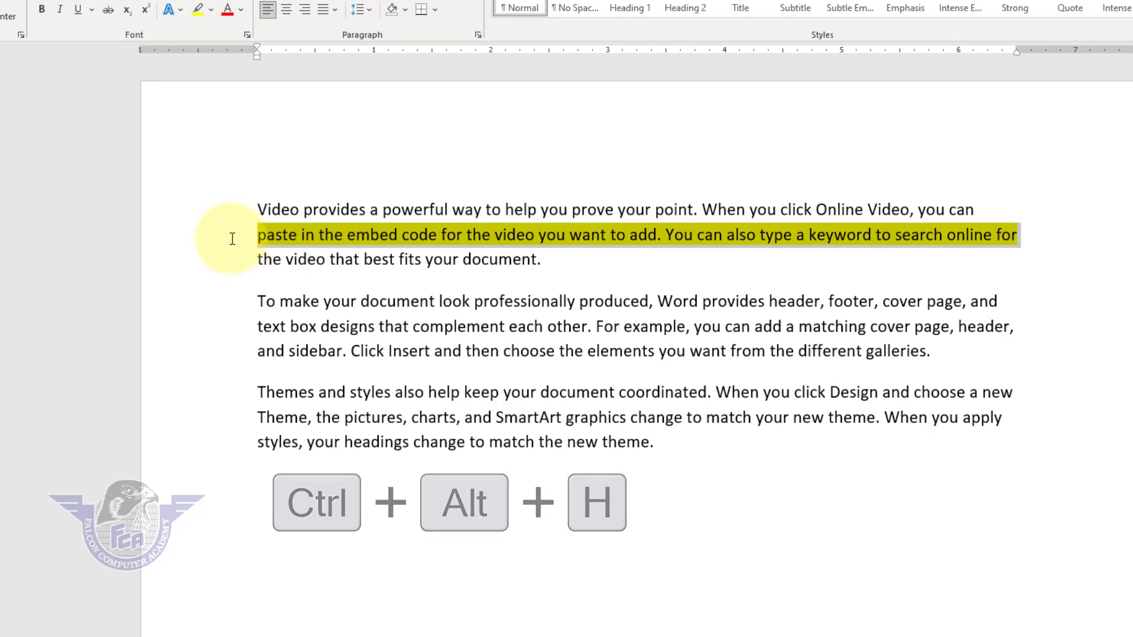
pyautogui.hotkey('ctrl', 'alt', 'h')
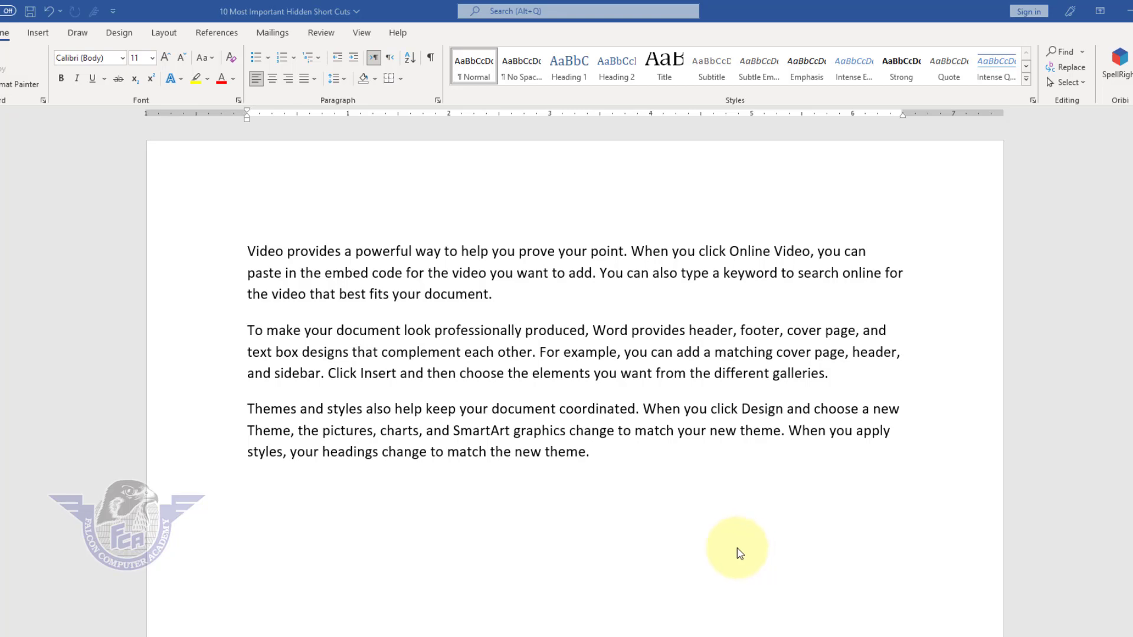
# Have the first paragraph read aloud with Read Aloud and pause the playback.
pyautogui.moveTo(516, 301); pyautogui.dragTo(258, 259)
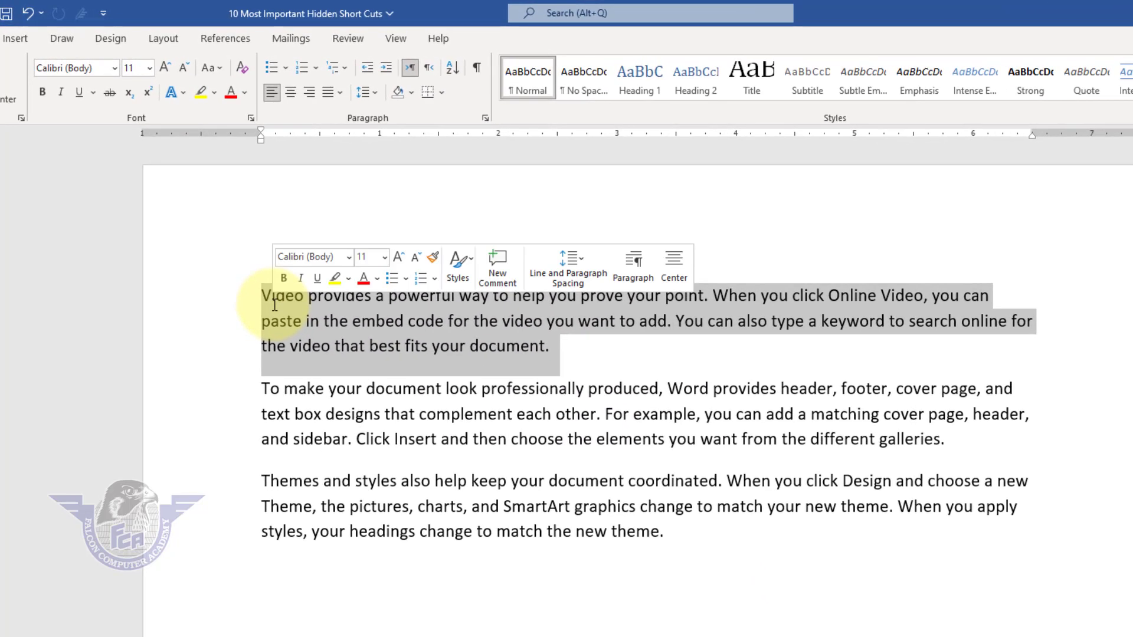
pyautogui.hotkey('ctrl', 'alt', 'space')
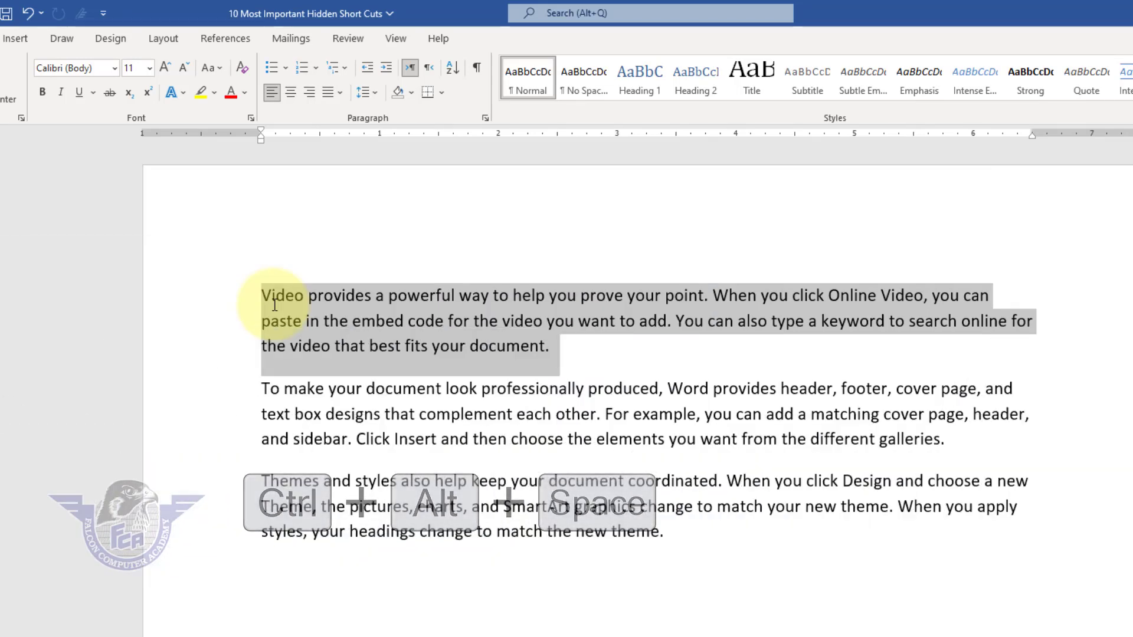
pyautogui.doubleClick(275, 305)
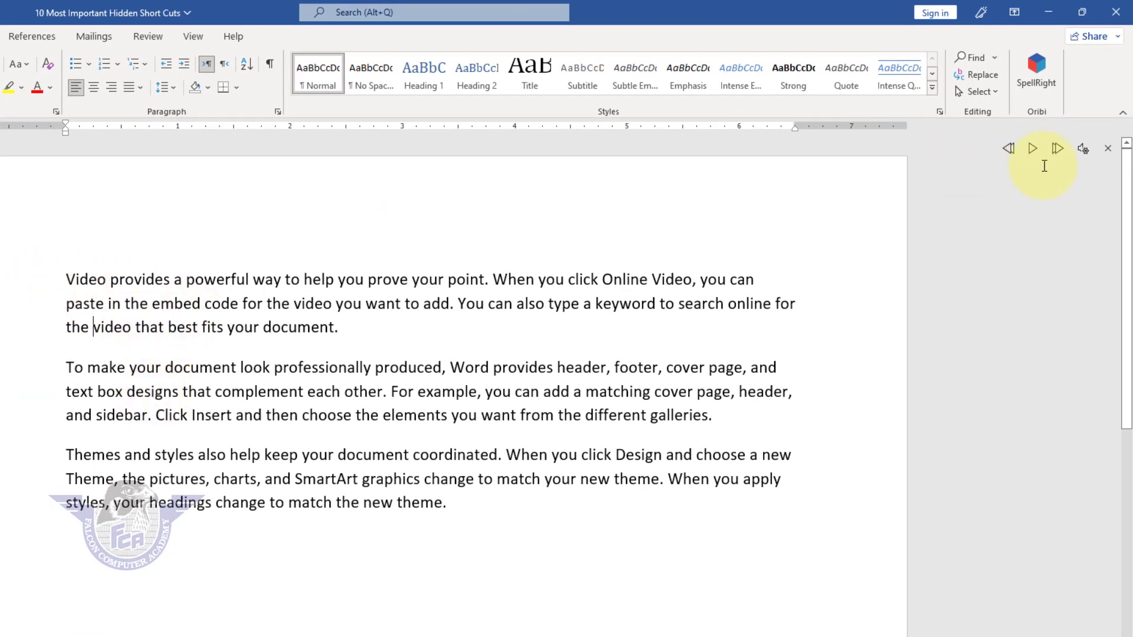
pyautogui.click(1035, 152)
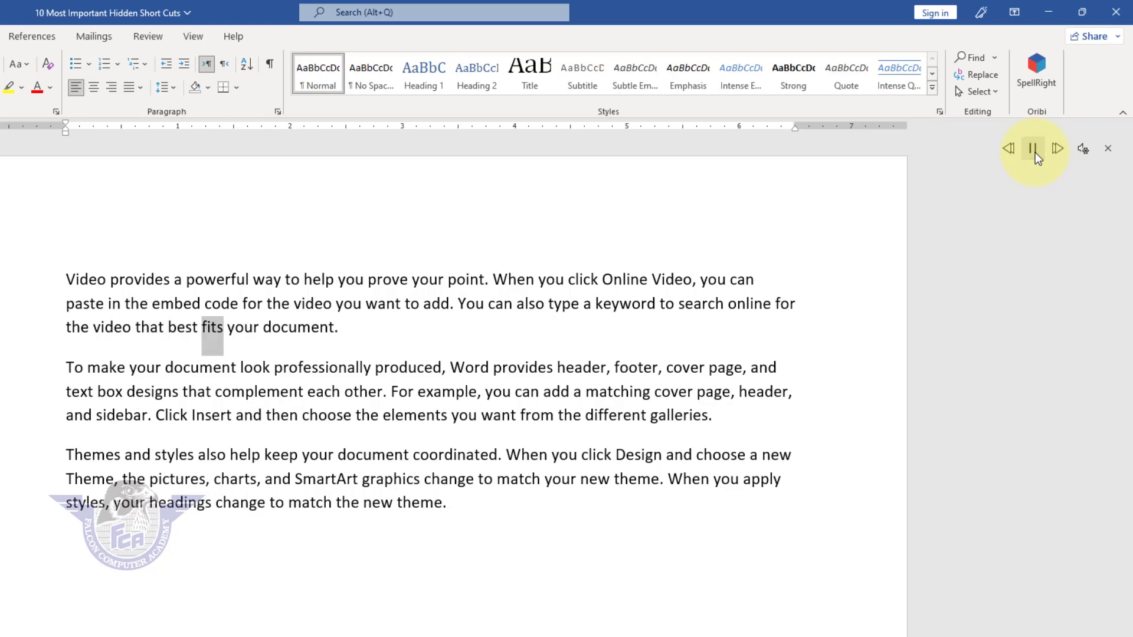
pyautogui.click(1035, 152)
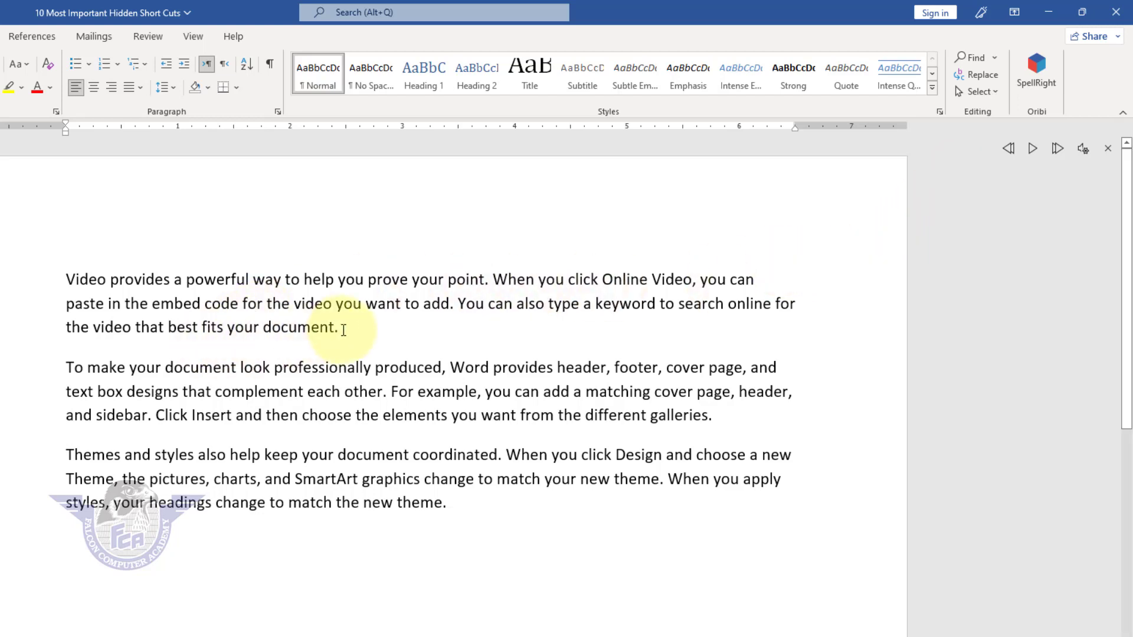
# Look up the word "document" at the end of the first paragraph in the Thesaurus.
pyautogui.moveTo(336, 327); pyautogui.dragTo(266, 338)
pyautogui.hotkey('shift', 'F7')
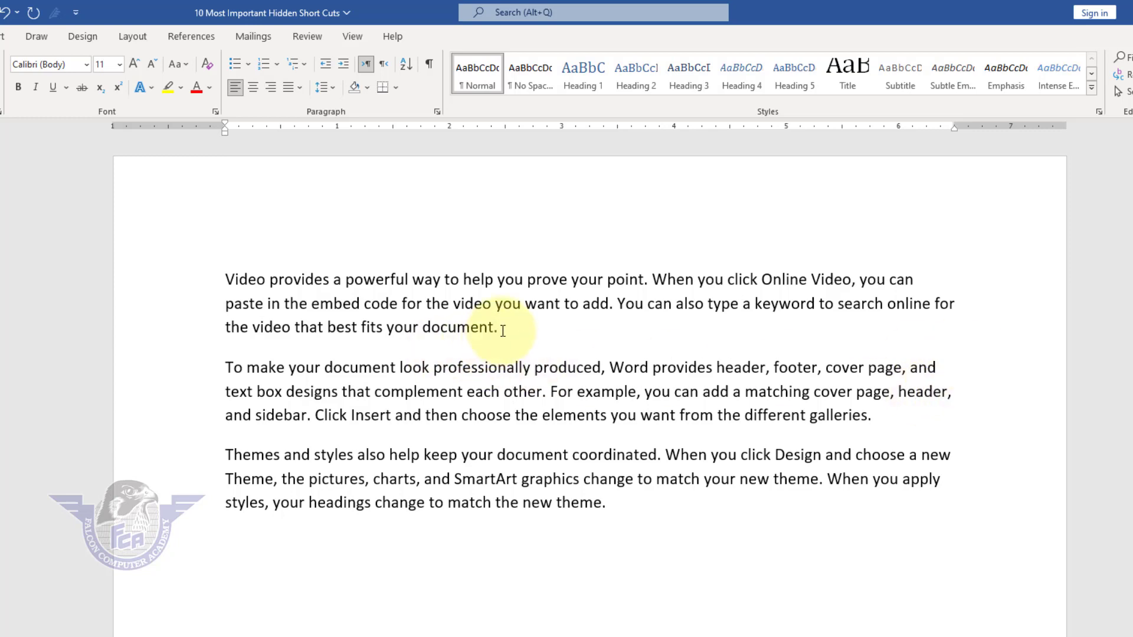
# Turn the first paragraph into a heading and demote it level by level to Heading 7.
pyautogui.moveTo(226, 279); pyautogui.dragTo(898, 276)
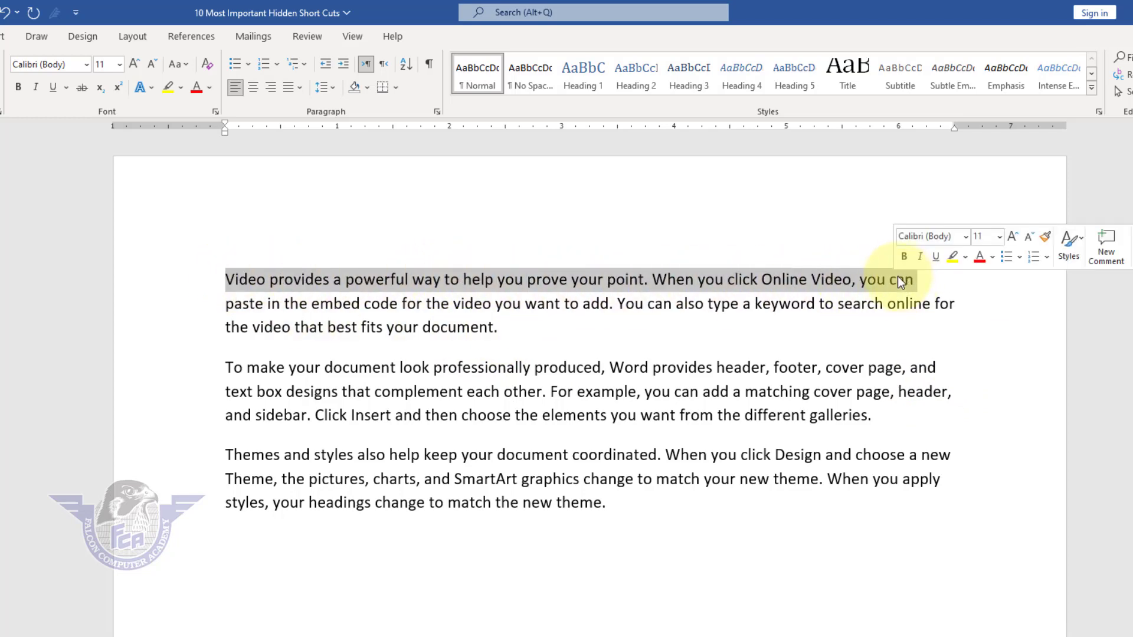
pyautogui.hotkey('alt', 'shift', 'Right')
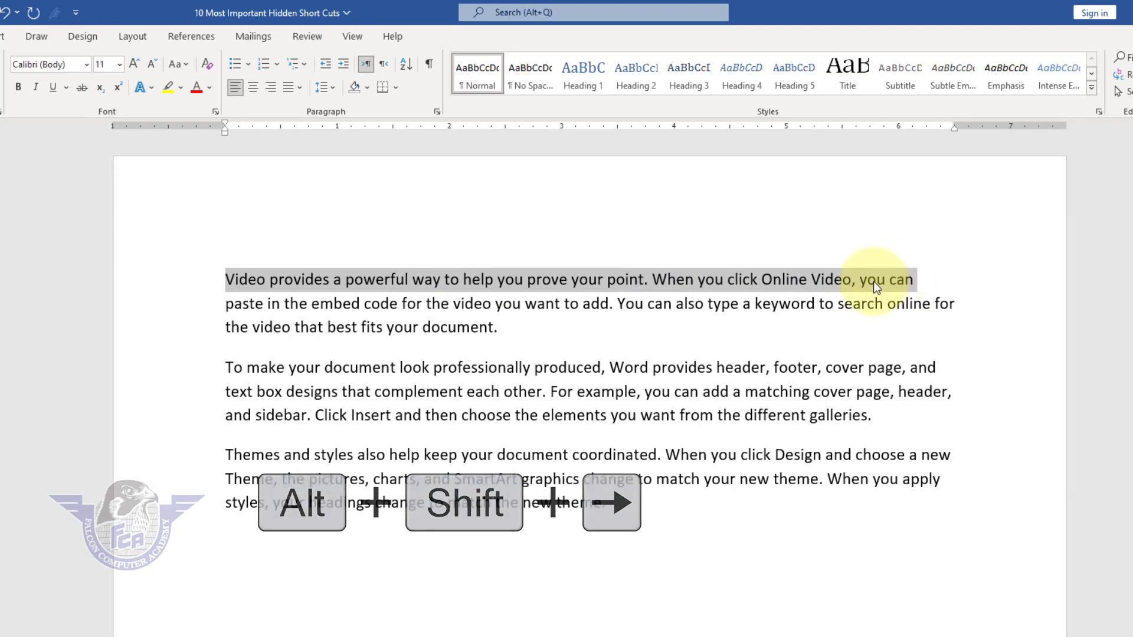
pyautogui.hotkey('alt', 'shift', 'Right')
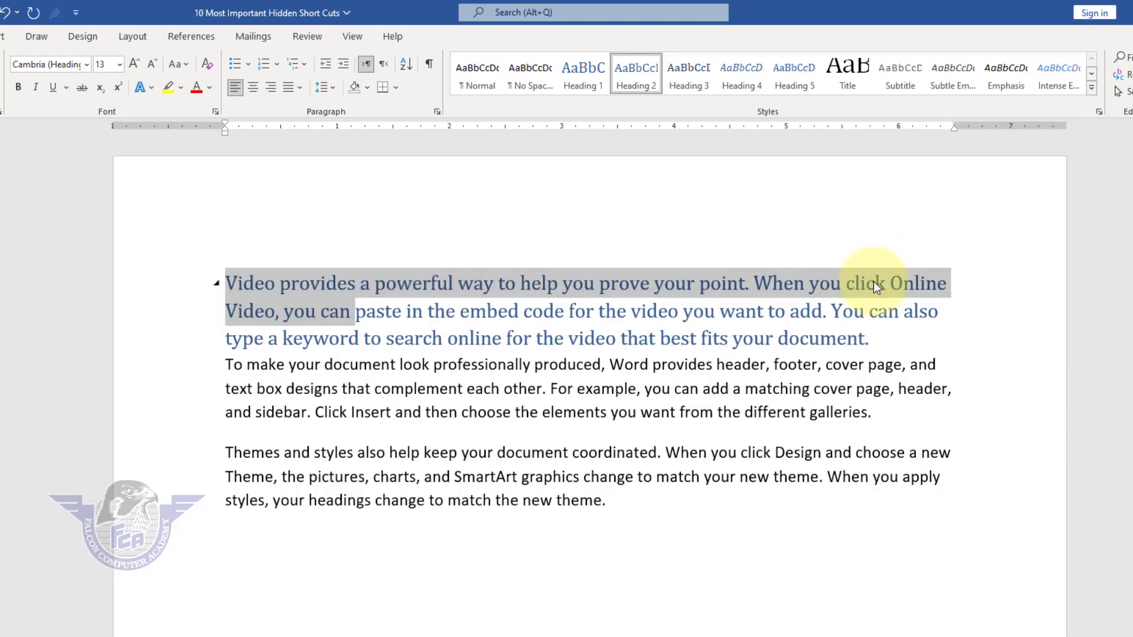
pyautogui.hotkey('alt', 'shift', 'Right')
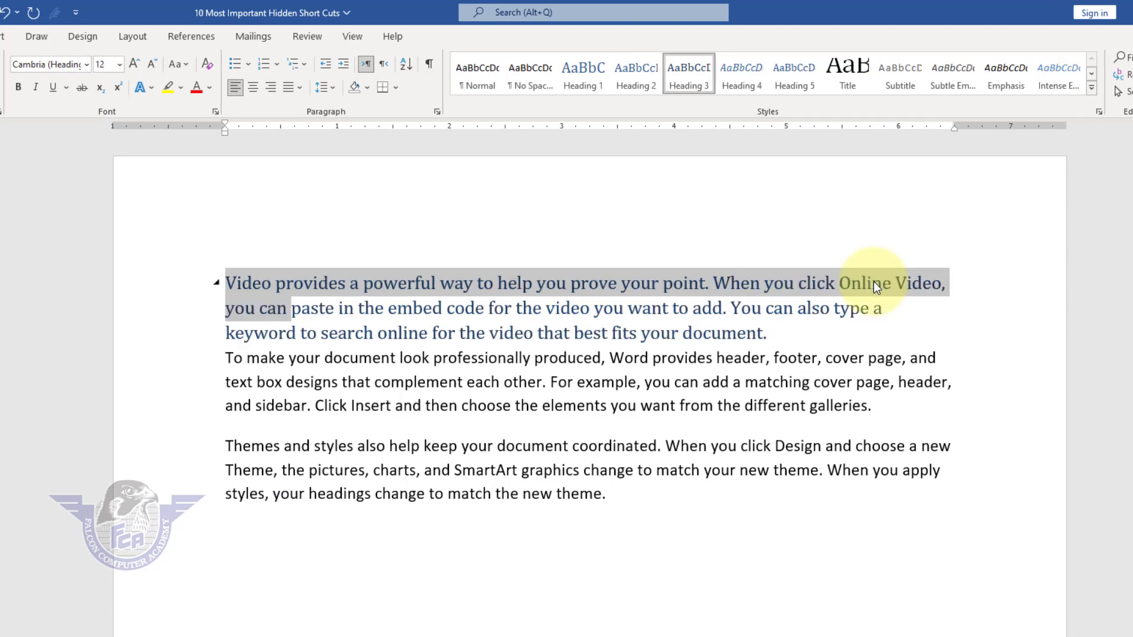
pyautogui.hotkey('alt', 'shift', 'Right')
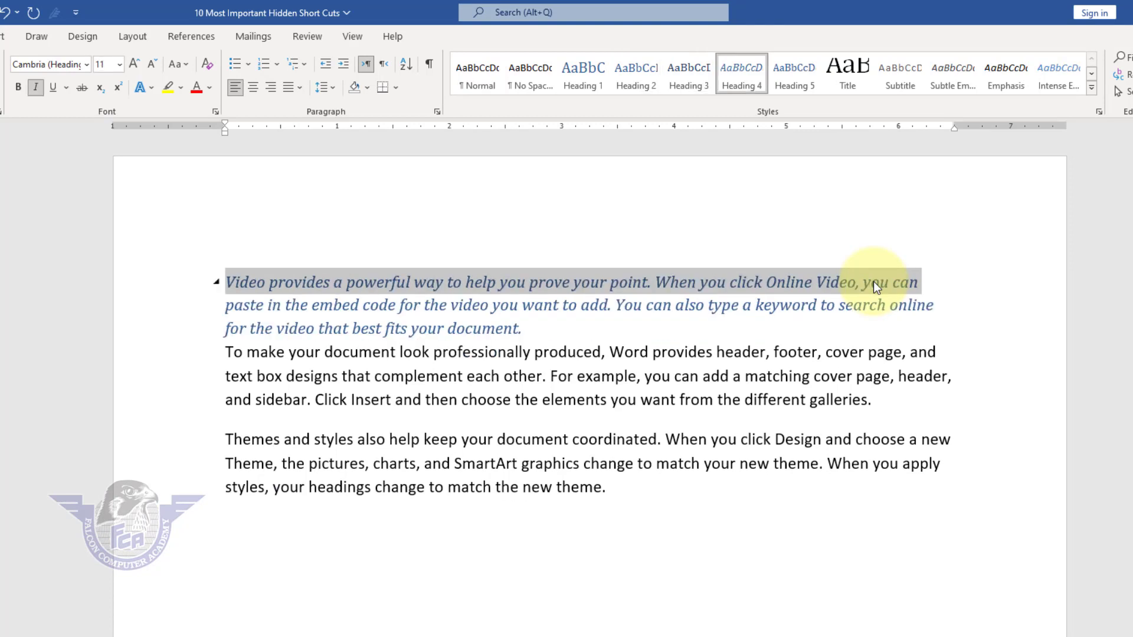
pyautogui.hotkey('alt', 'shift', 'Right')
pyautogui.hotkey('alt', 'shift', 'Right')
pyautogui.hotkey('alt', 'shift', 'Right')
pyautogui.hotkey('alt', 'shift', 'Right')
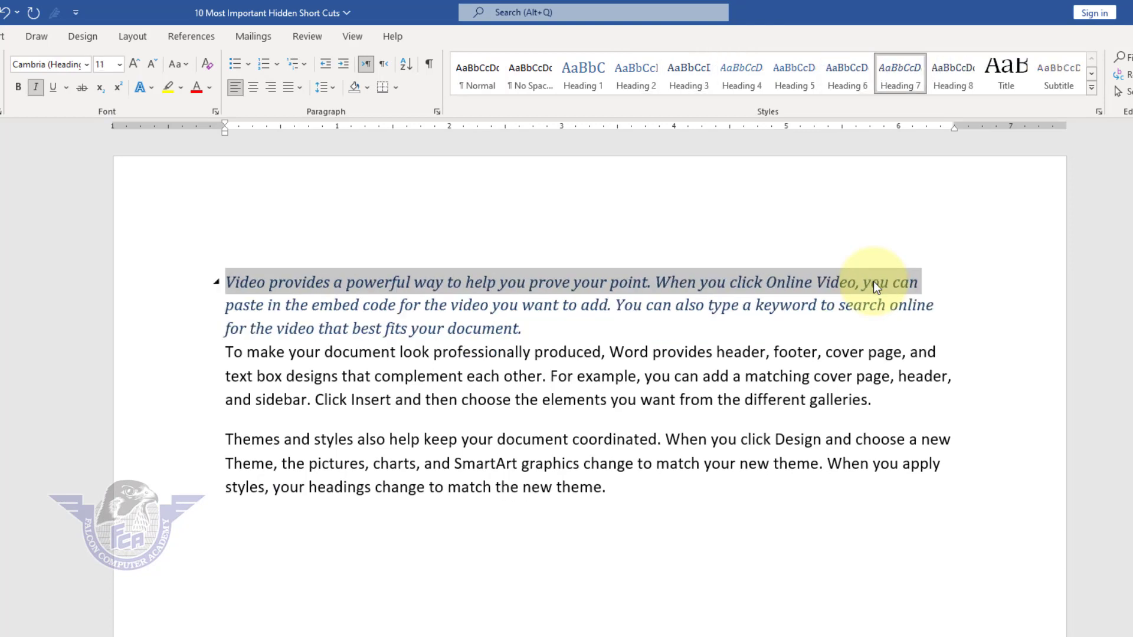
# Promote the first paragraph level by level to Heading 1.
pyautogui.hotkey('alt', 'shift', 'Left')
pyautogui.hotkey('alt', 'shift', 'Left')
pyautogui.hotkey('alt', 'shift', 'Left')
pyautogui.hotkey('alt', 'shift', 'Left')
pyautogui.hotkey('alt', 'shift', 'Left')
pyautogui.hotkey('alt', 'shift', 'Left')
pyautogui.hotkey('alt', 'shift', 'Left')
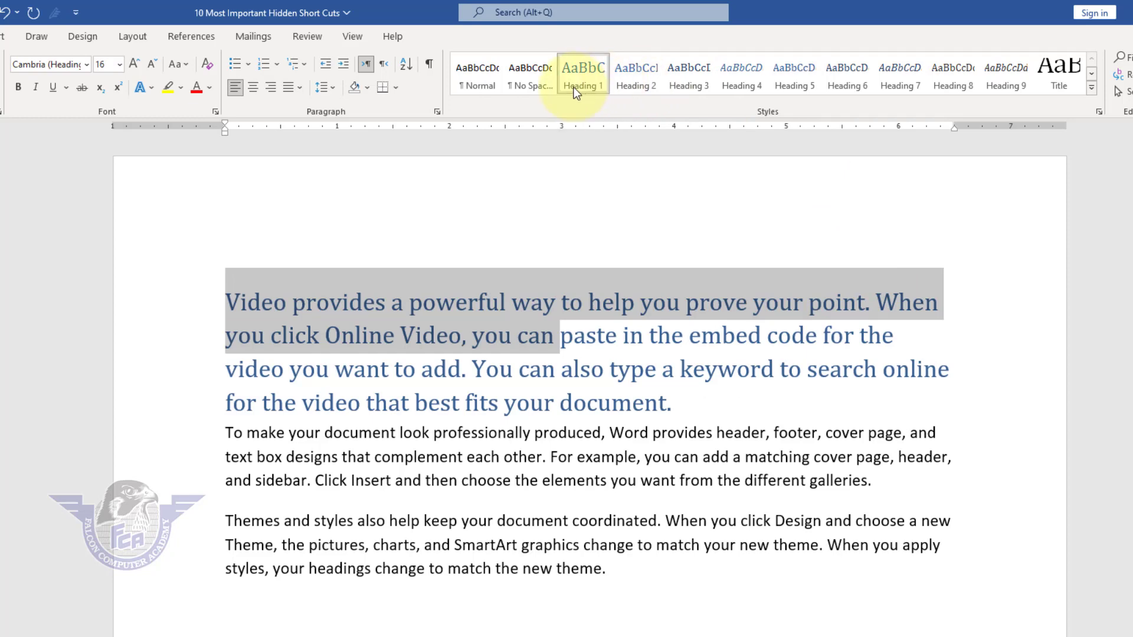
# Demote the first paragraph to Heading 3 and promote it back to Heading 1.
pyautogui.hotkey('alt', 'shift', 'Right')
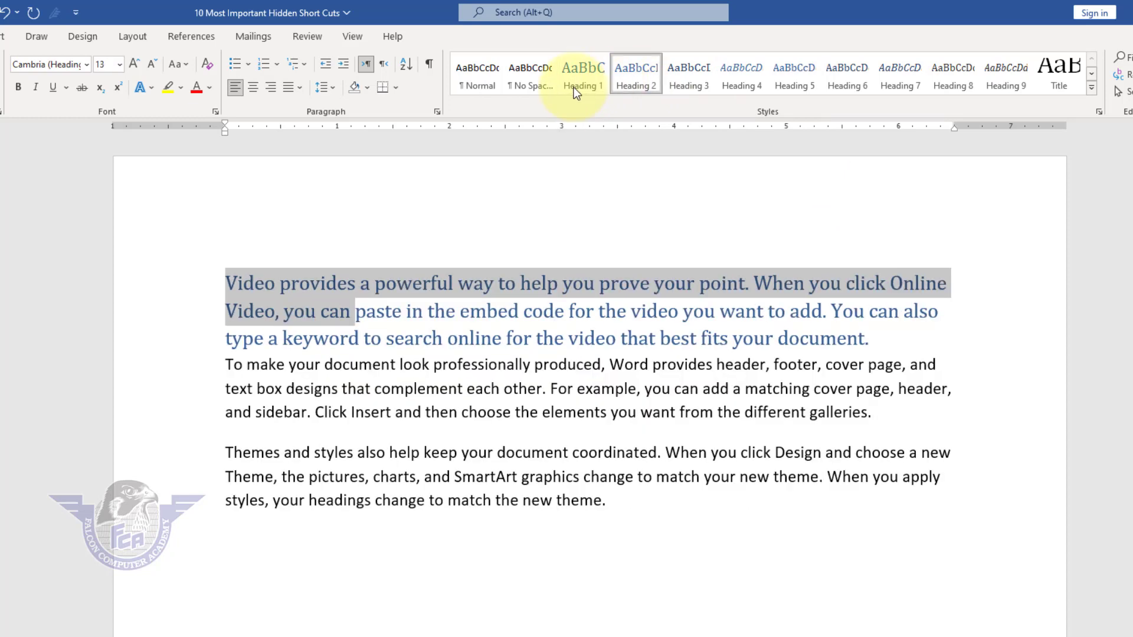
pyautogui.hotkey('alt', 'shift', 'Right')
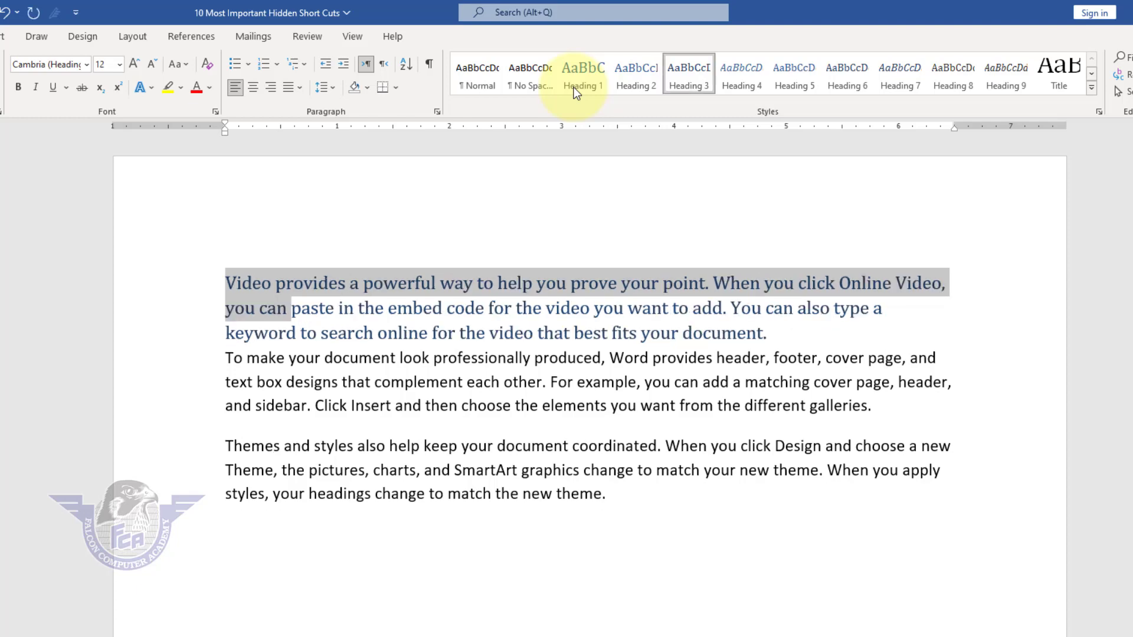
pyautogui.hotkey('alt', 'shift', 'Left')
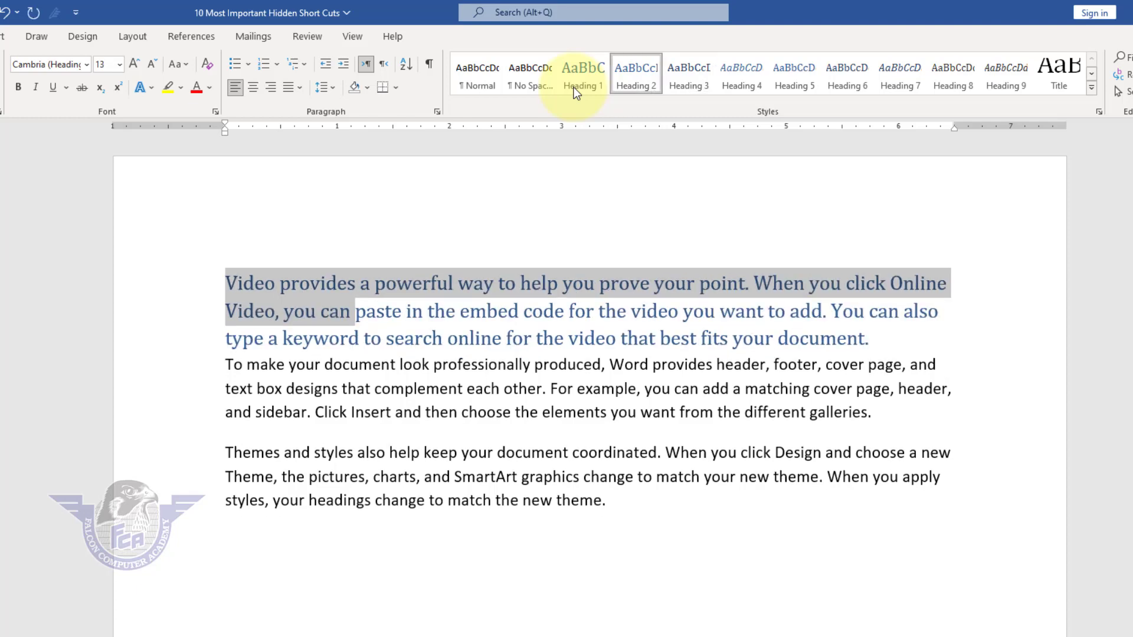
pyautogui.hotkey('alt', 'shift', 'Left')
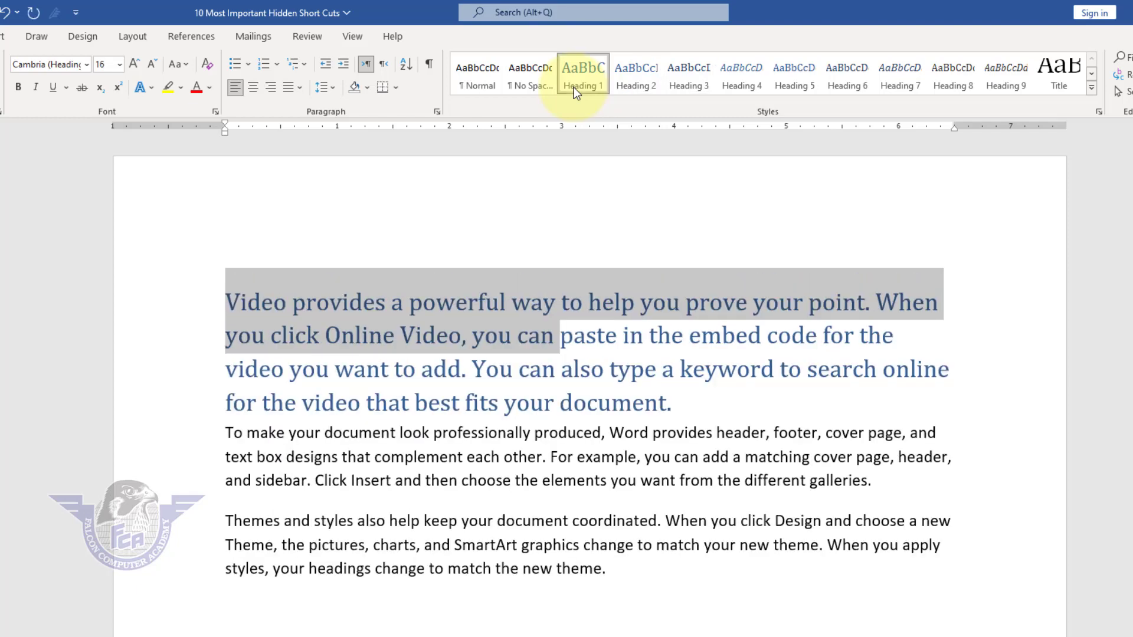
# Reset the whole first paragraph from a heading to the Normal style.
pyautogui.moveTo(673, 401); pyautogui.dragTo(193, 299)
pyautogui.click(491, 72)
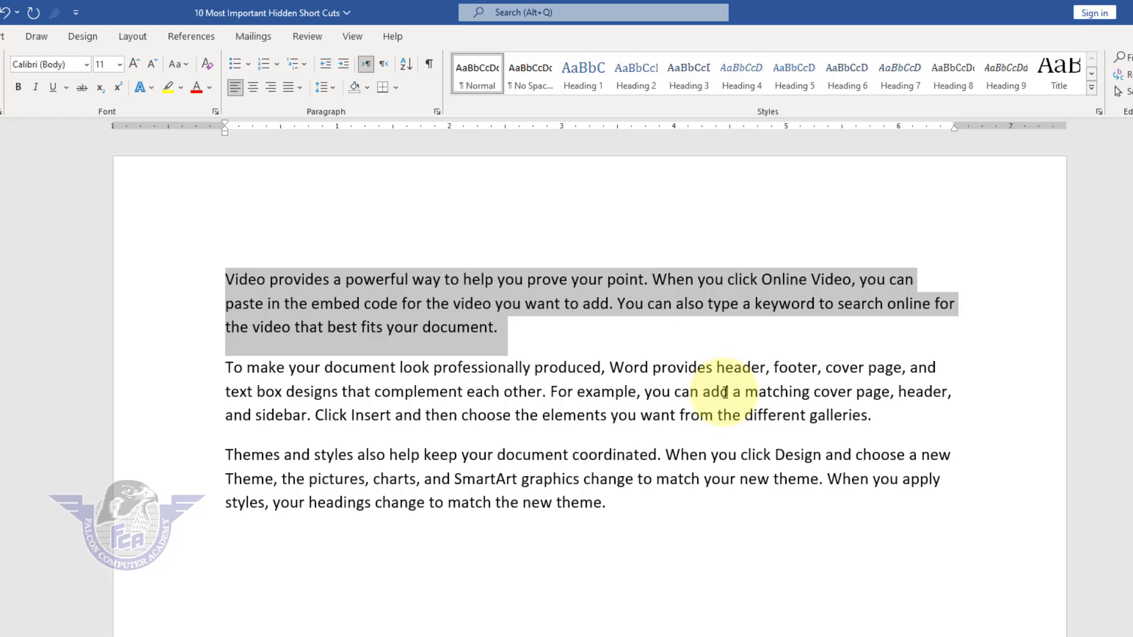
pyautogui.press('End')
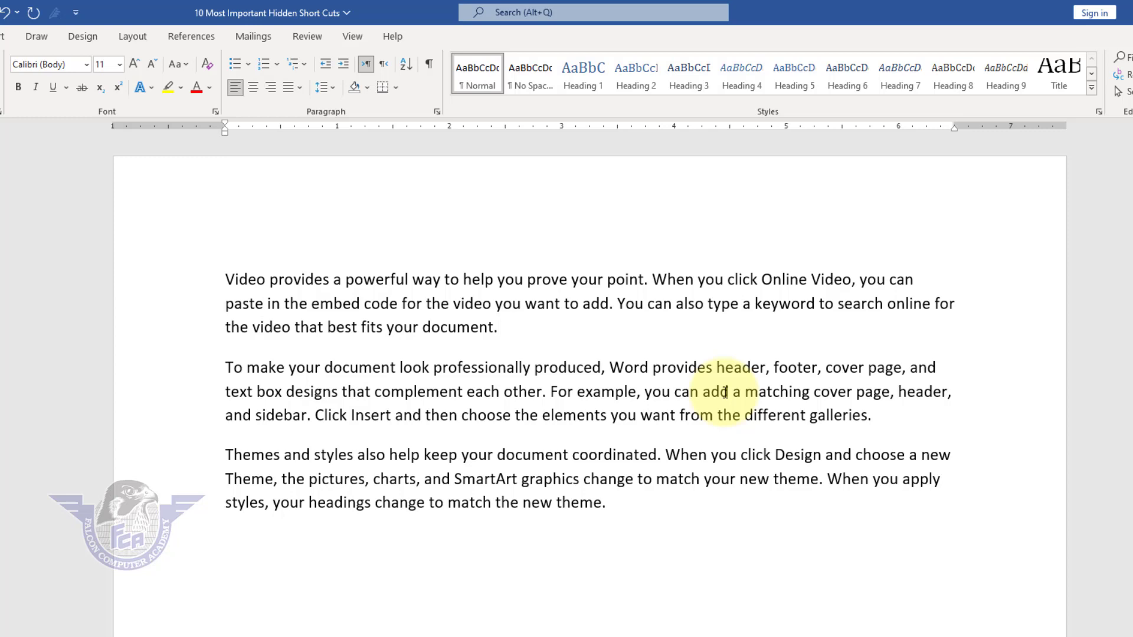
# Insert two blank paragraphs above the first paragraph and place the cursor in the upper one.
pyautogui.click(226, 277)
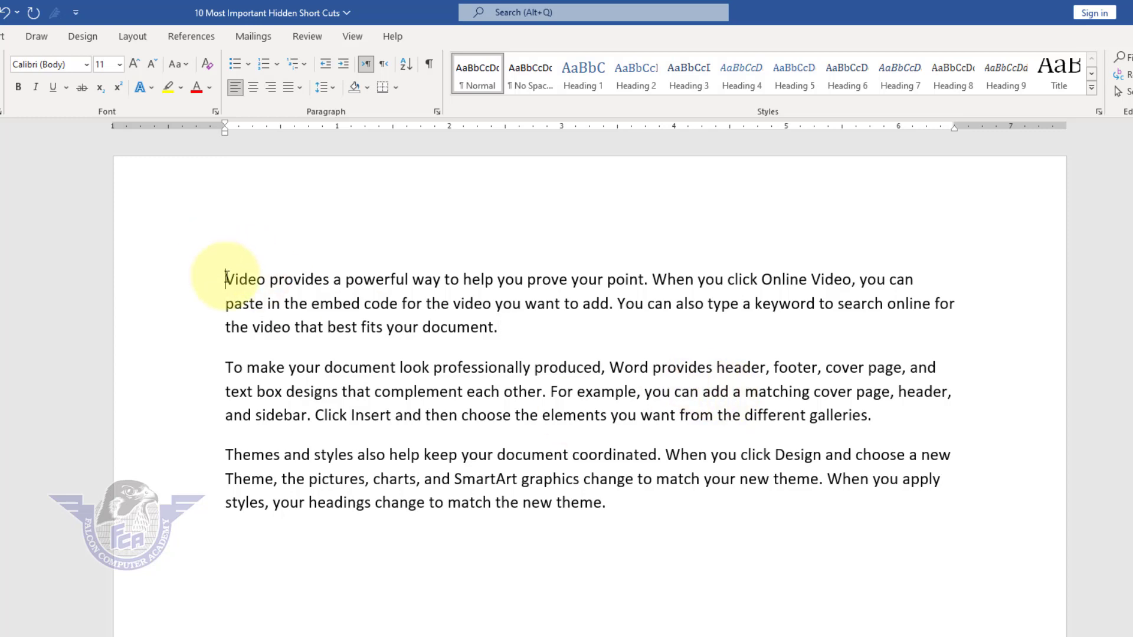
pyautogui.press('Return')
pyautogui.press('Return')
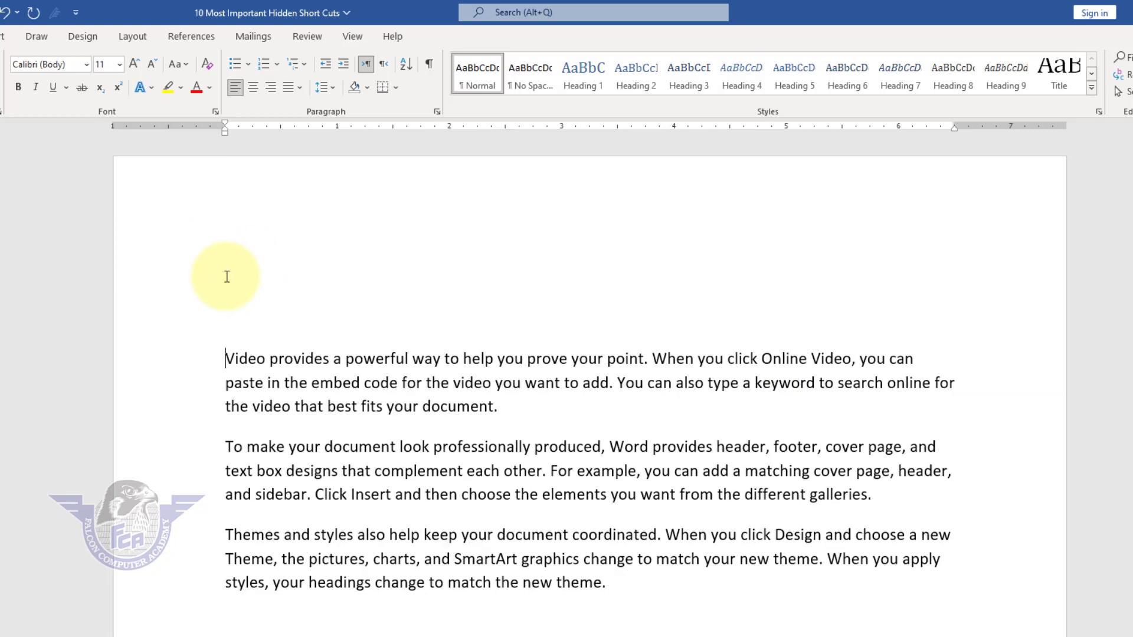
pyautogui.press('Up')
pyautogui.press('Up')
# Enter a header row of NAME, CLASS, ROLL NO, SUBJECT and MARKS, each separated by two tabs, and end it with a new line.
pyautogui.write('NAME')
pyautogui.press('Tab')
pyautogui.press('Tab')
pyautogui.write('CLASS')
pyautogui.press('Tab')
pyautogui.press('Tab')
pyautogui.write('ROLL NOO')
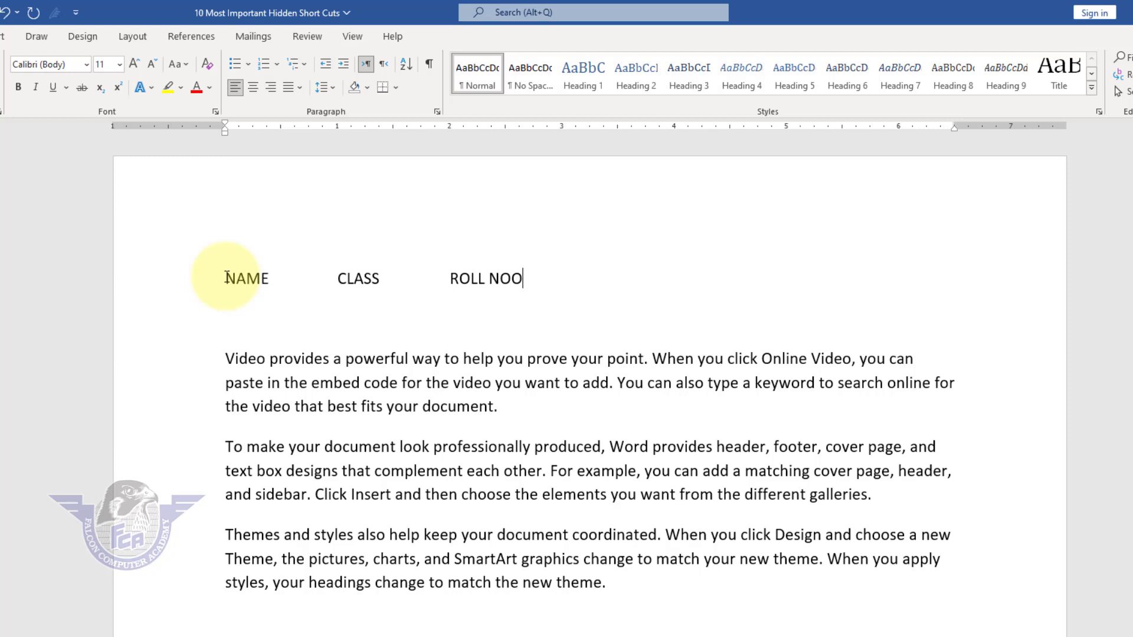
pyautogui.press('BackSpace')
pyautogui.press('Tab')
pyautogui.press('Tab')
pyautogui.write('SUBJECT')
pyautogui.press('Tab')
pyautogui.press('Tab')
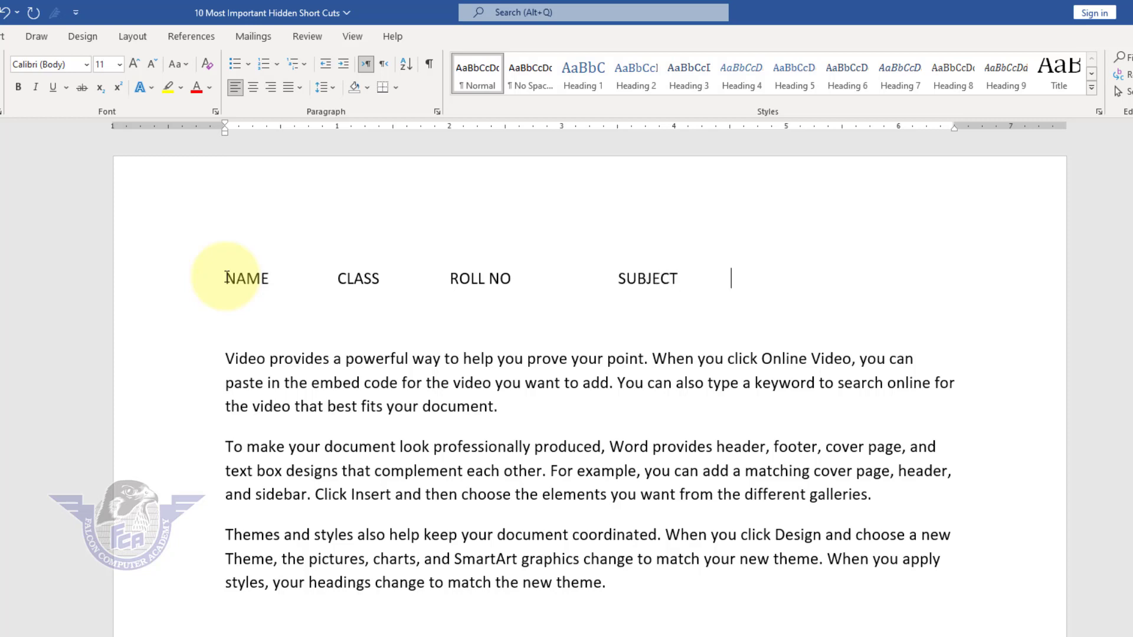
pyautogui.write('MARKS')
pyautogui.press('Return')
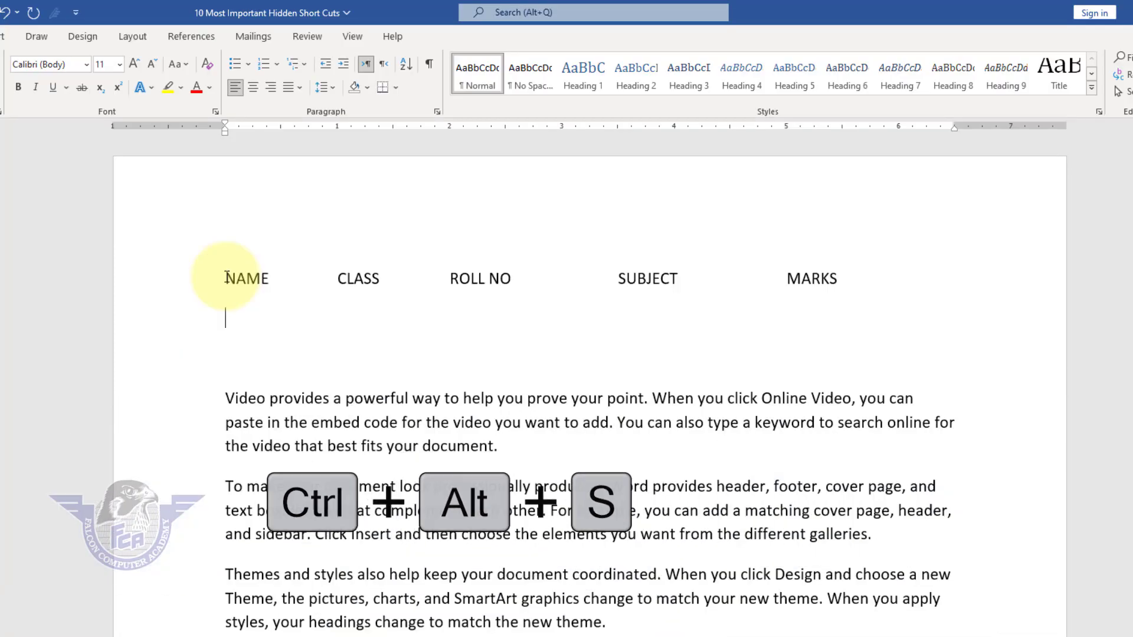
# Split the document window just below the header row, place the cursor in the lower pane and remove the split.
pyautogui.hotkey('ctrl', 'alt', 's')
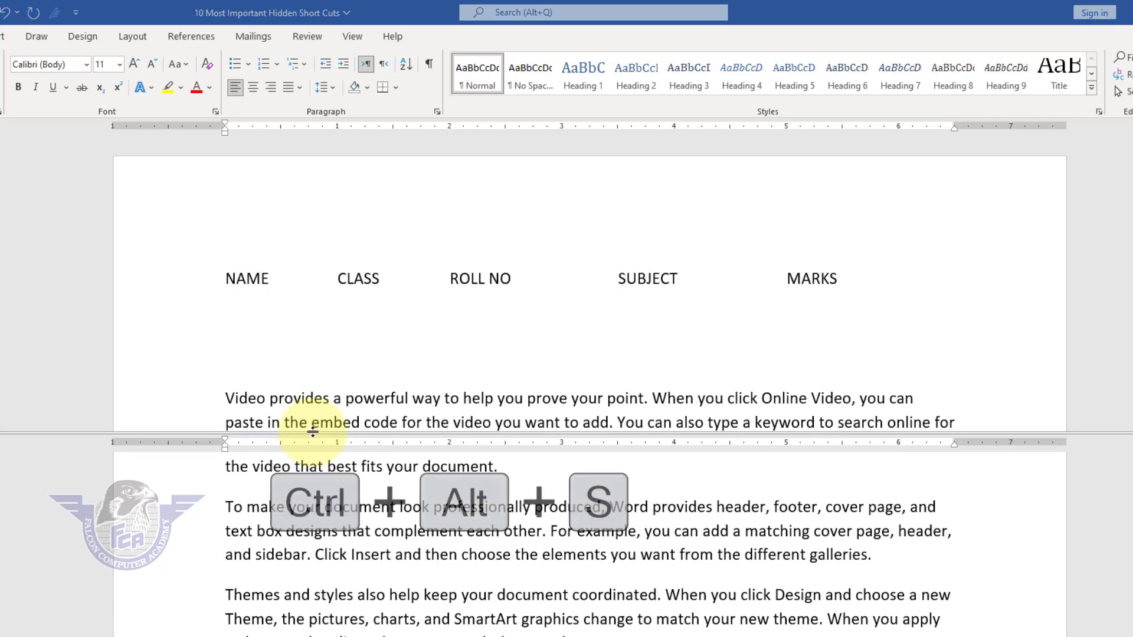
pyautogui.moveTo(311, 433); pyautogui.dragTo(364, 341)
pyautogui.click(441, 374)
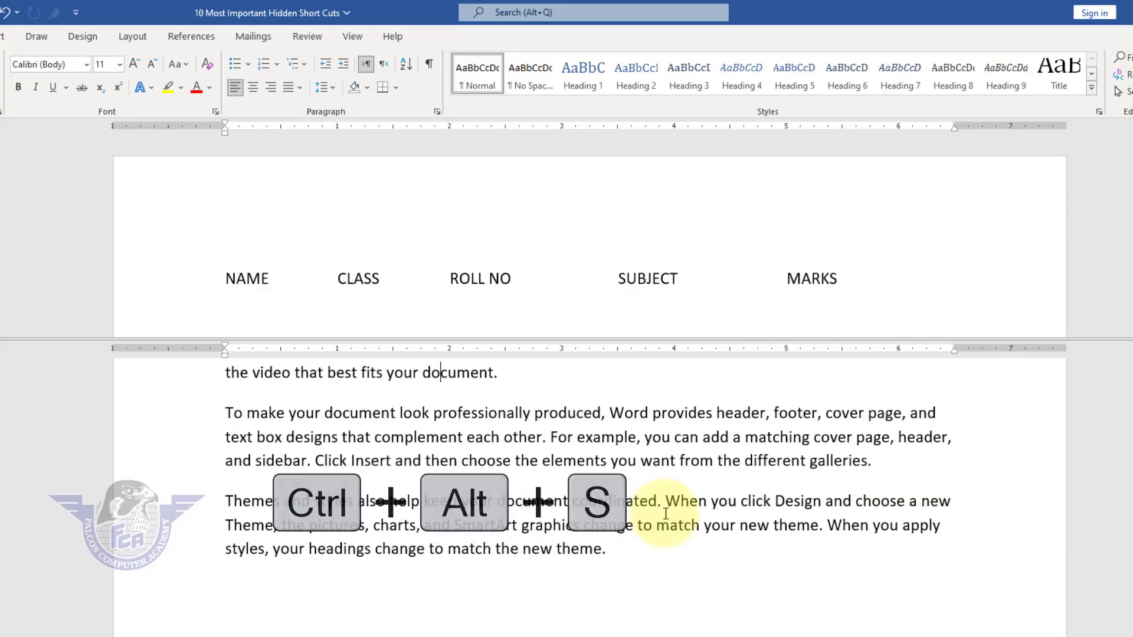
pyautogui.hotkey('ctrl', 'alt', 's')
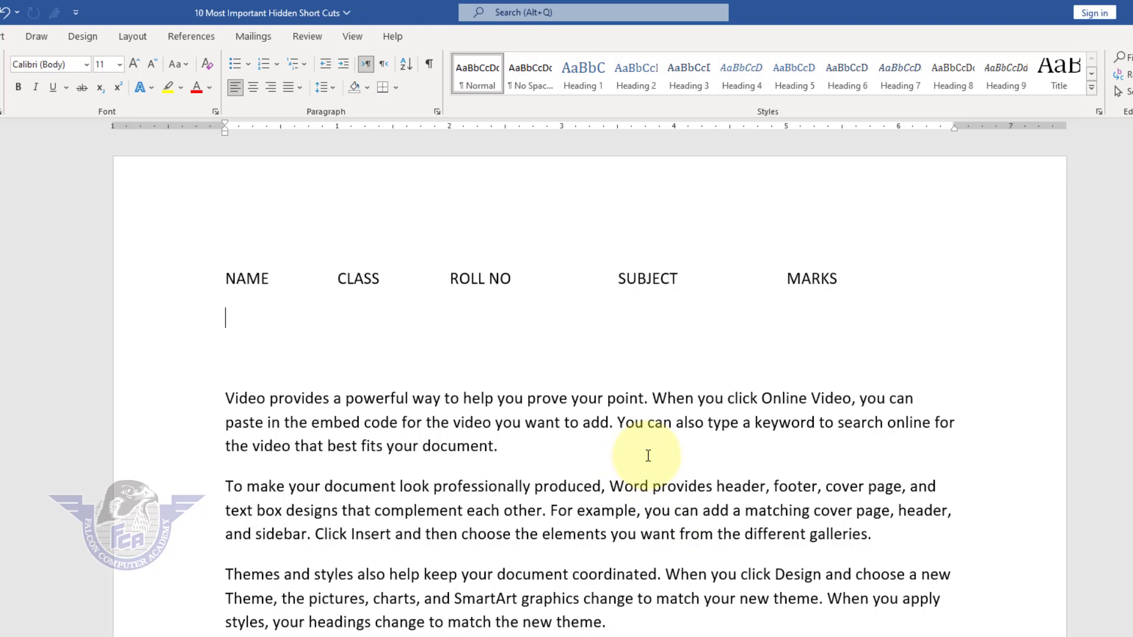
# Delete "prove your point. When you click Online Video" word by word after "help you" in the first paragraph.
pyautogui.click(529, 398)
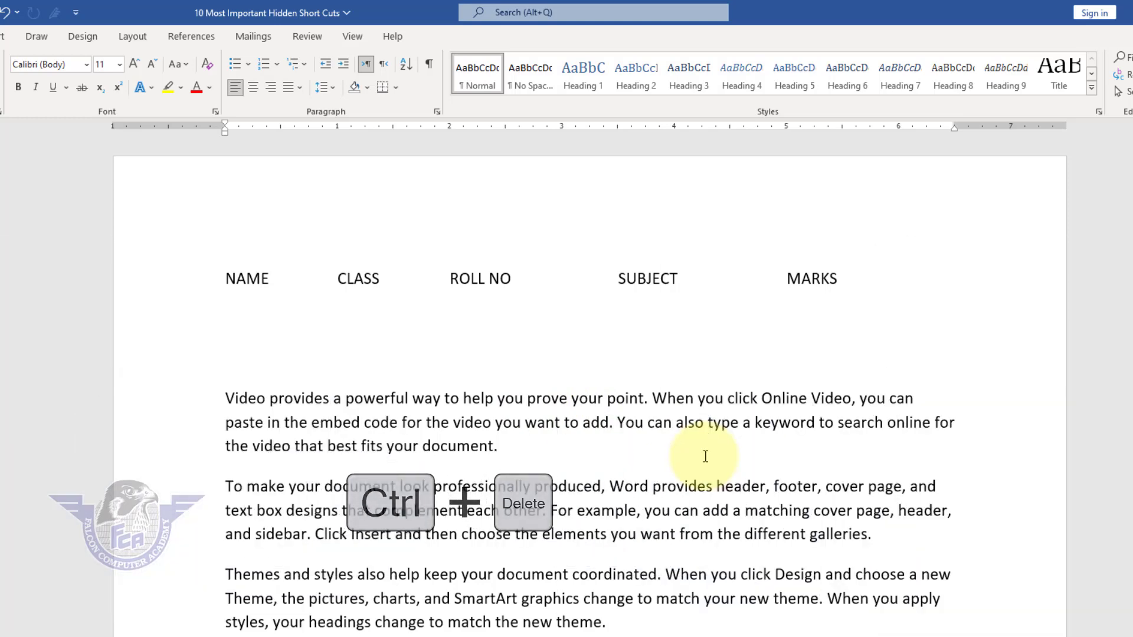
pyautogui.hotkey('ctrl', 'Delete')
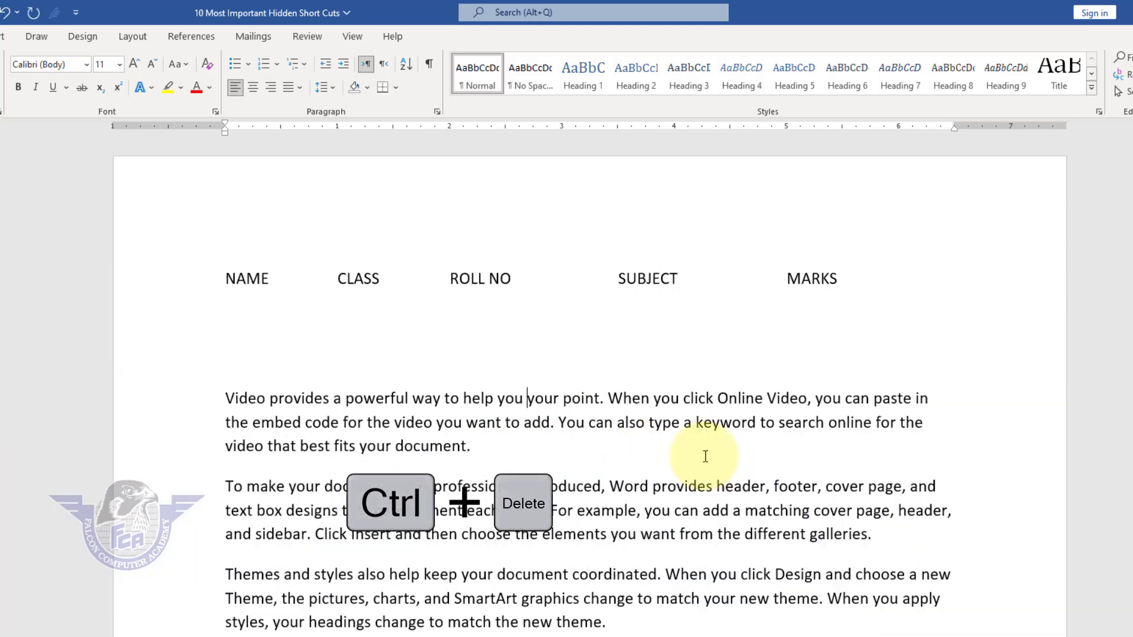
pyautogui.hotkey('ctrl', 'Delete')
pyautogui.hotkey('ctrl', 'Delete')
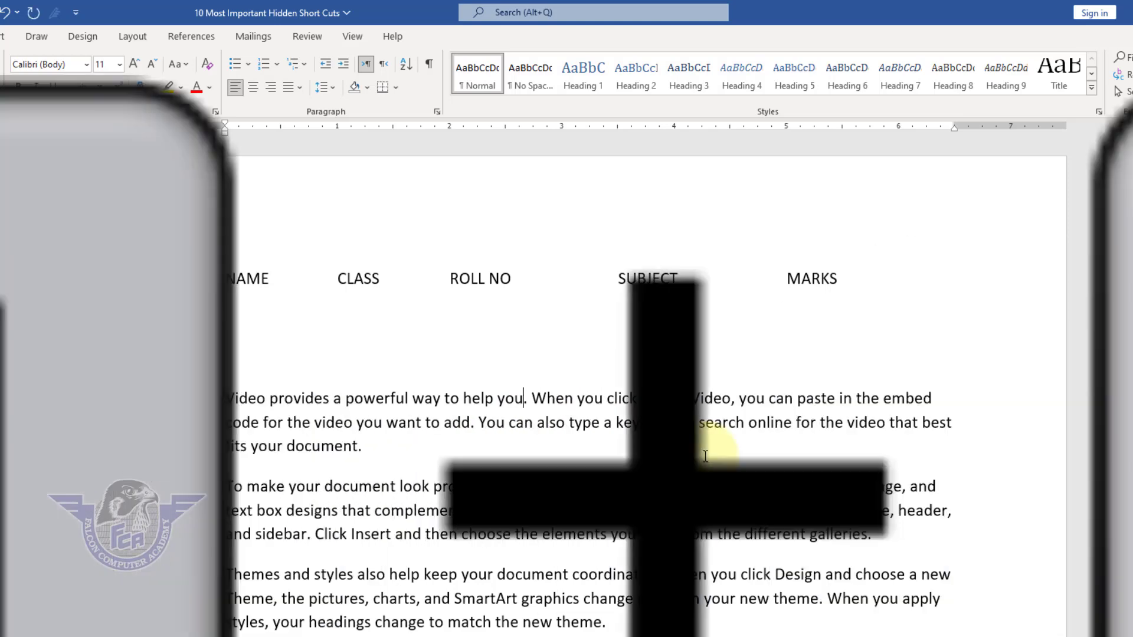
pyautogui.hotkey('ctrl', 'Delete')
pyautogui.hotkey('ctrl', 'Delete')
pyautogui.hotkey('ctrl', 'Delete')
pyautogui.hotkey('ctrl', 'Delete')
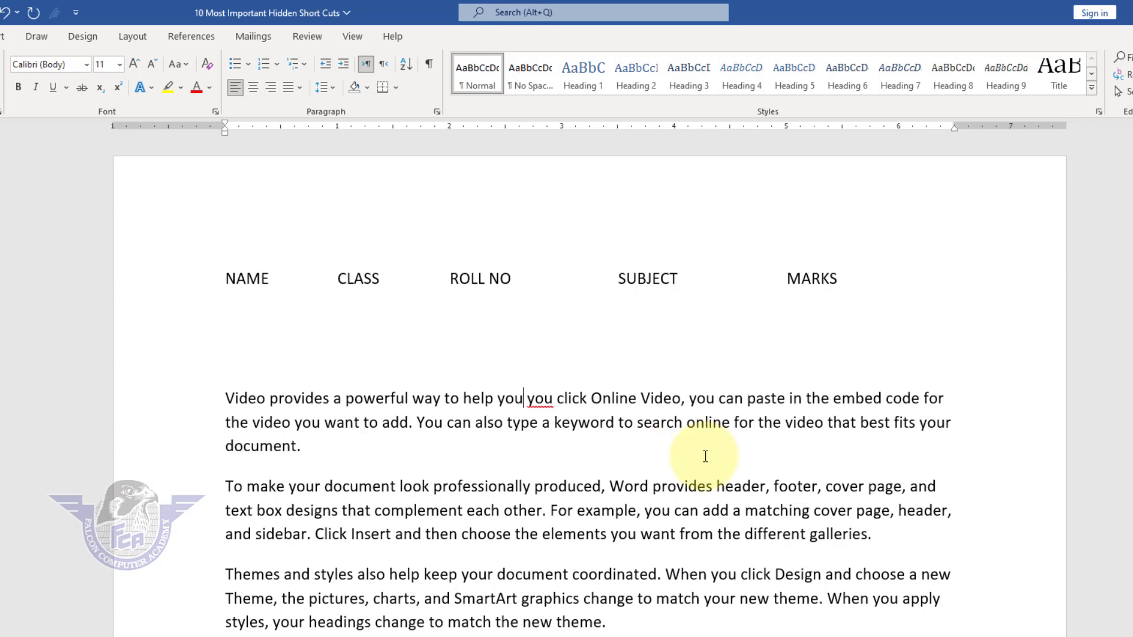
pyautogui.hotkey('ctrl', 'Delete')
pyautogui.hotkey('ctrl', 'Delete')
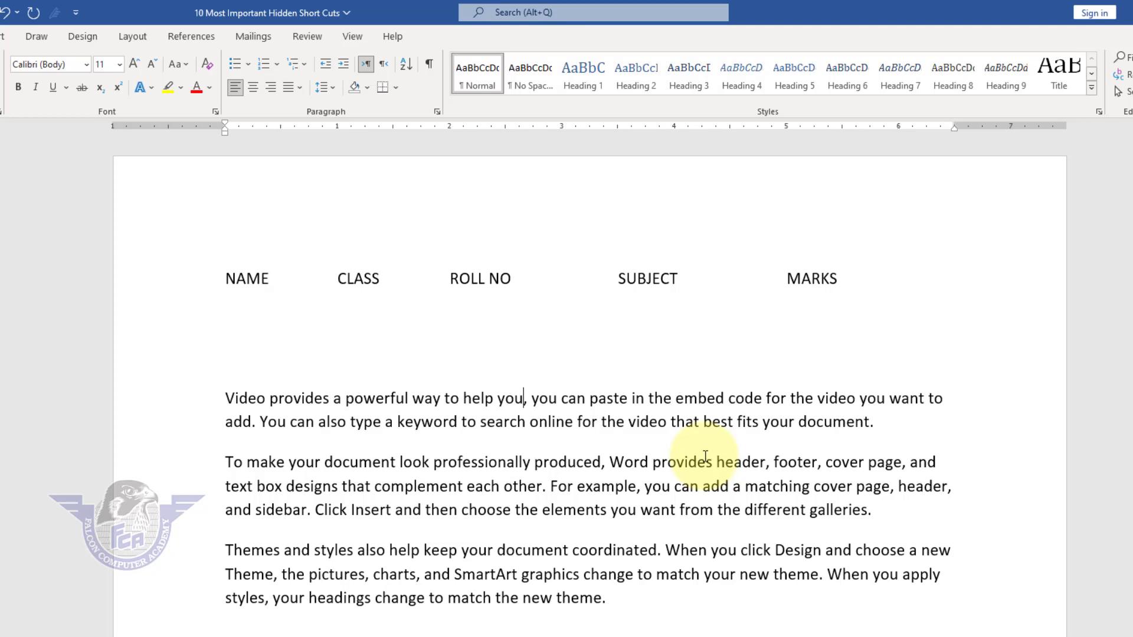
# Delete "Video provides a powerful way to help you" backwards from the comma, along with one blank line above the paragraph.
pyautogui.press('BackSpace')
pyautogui.press('BackSpace')
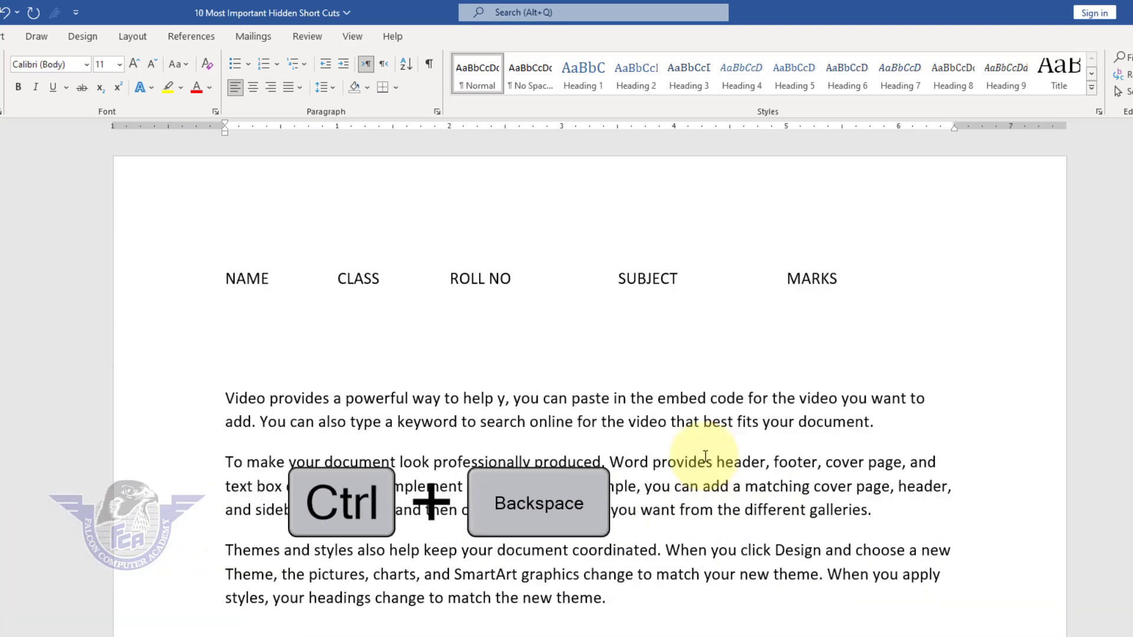
pyautogui.hotkey('ctrl', 'BackSpace')
pyautogui.hotkey('ctrl', 'BackSpace')
pyautogui.hotkey('ctrl', 'BackSpace')
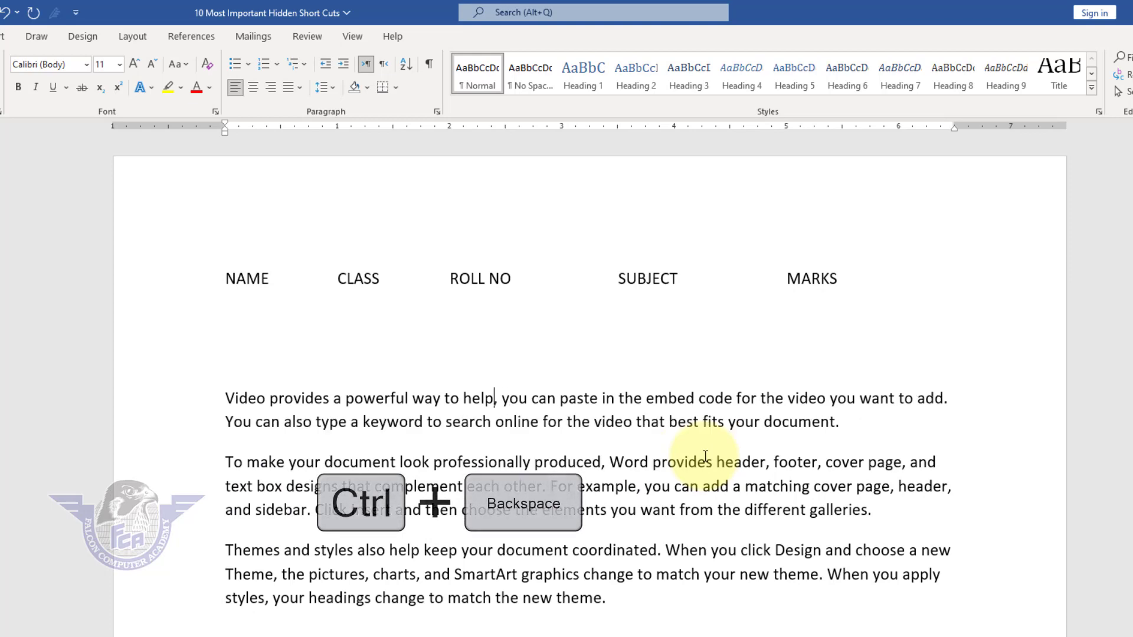
pyautogui.hotkey('ctrl', 'BackSpace')
pyautogui.hotkey('ctrl', 'BackSpace')
pyautogui.hotkey('ctrl', 'BackSpace')
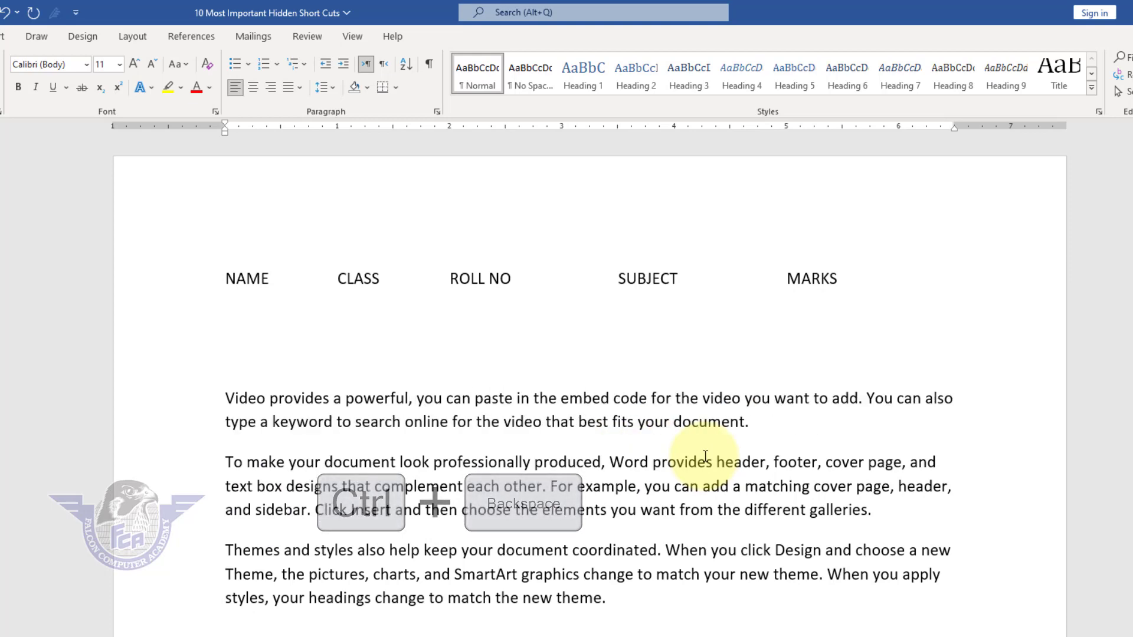
pyautogui.hotkey('ctrl', 'BackSpace')
pyautogui.hotkey('ctrl', 'BackSpace')
pyautogui.hotkey('ctrl', 'BackSpace')
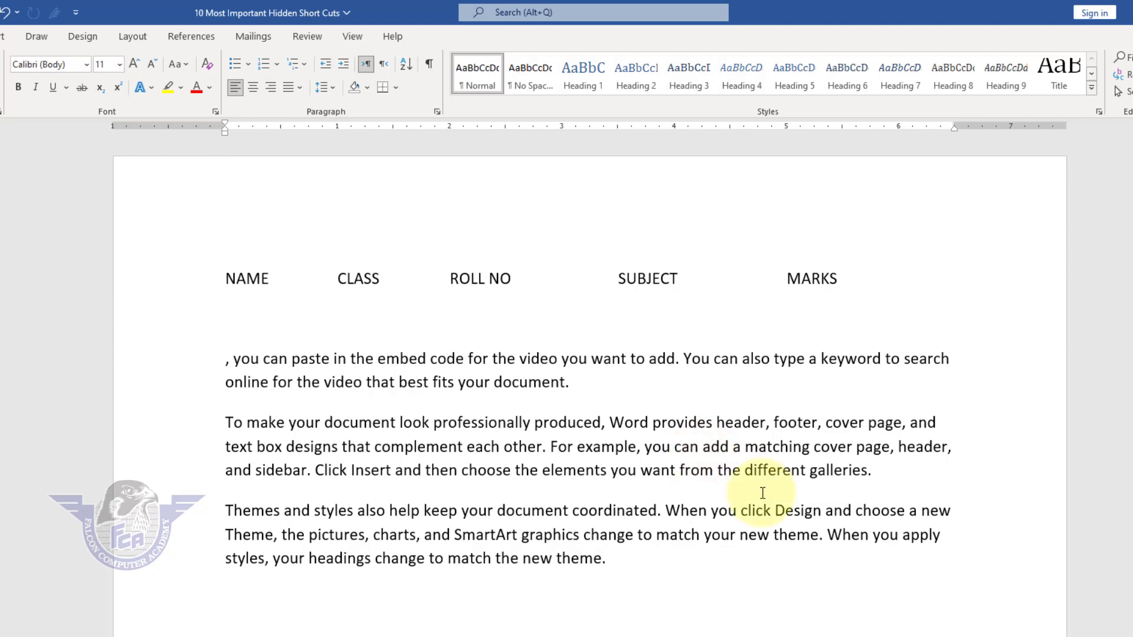
# Select the "Themes and styles" paragraph, move it up past the other two paragraphs and back down to the end, and repeat the move.
pyautogui.moveTo(617, 567); pyautogui.dragTo(227, 521)
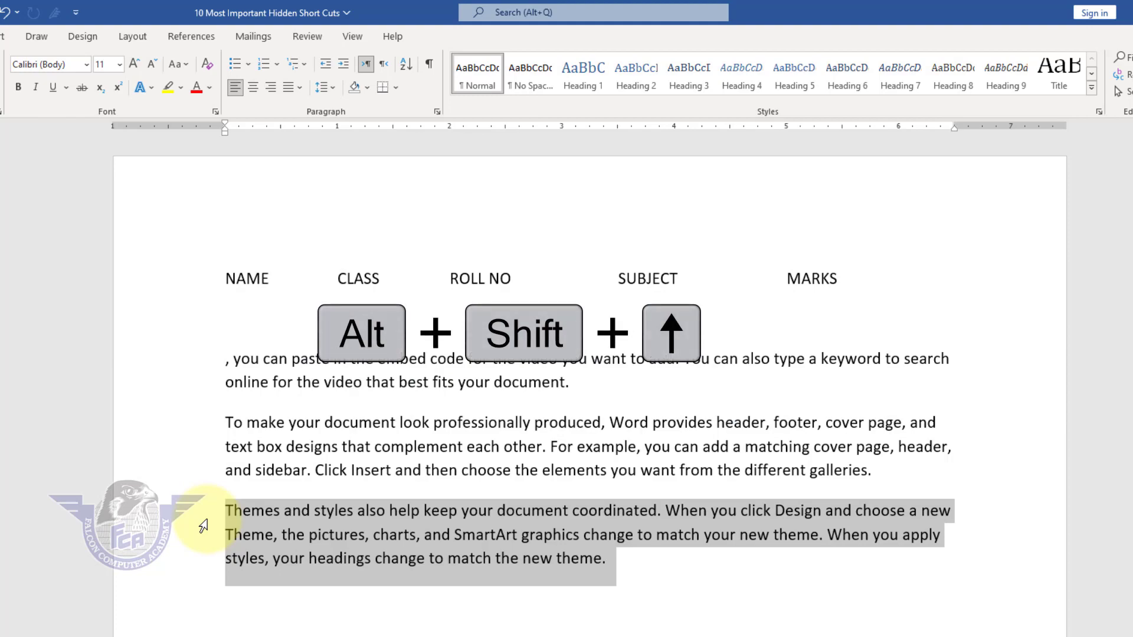
pyautogui.hotkey('alt', 'shift', 'Up')
pyautogui.hotkey('alt', 'shift', 'Up')
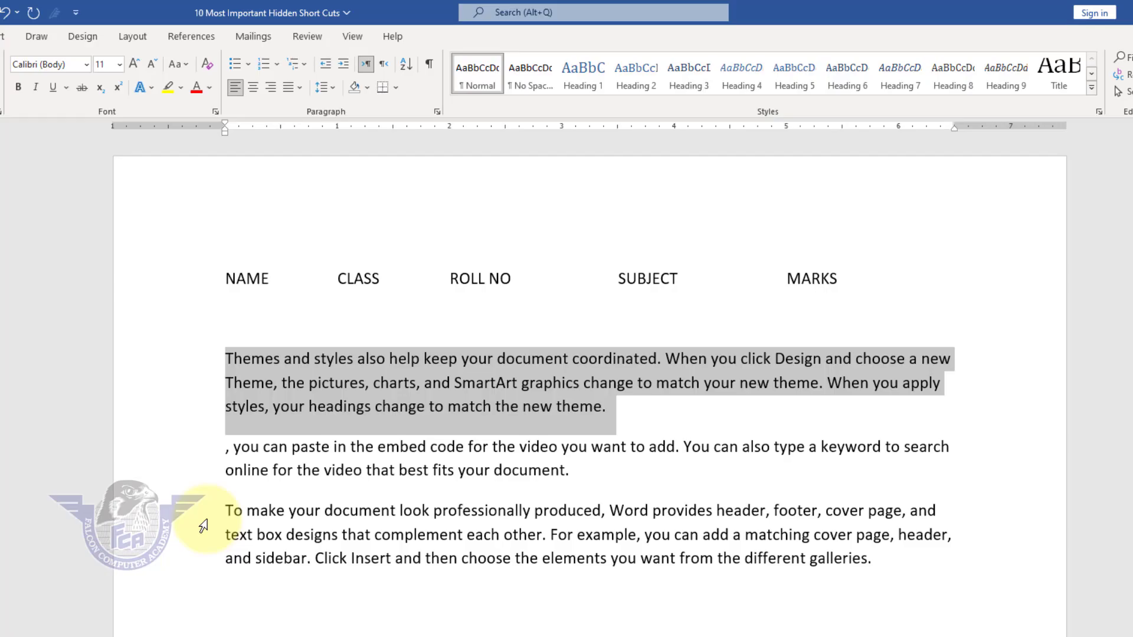
pyautogui.hotkey('alt', 'shift', 'Down')
pyautogui.hotkey('alt', 'shift', 'Down')
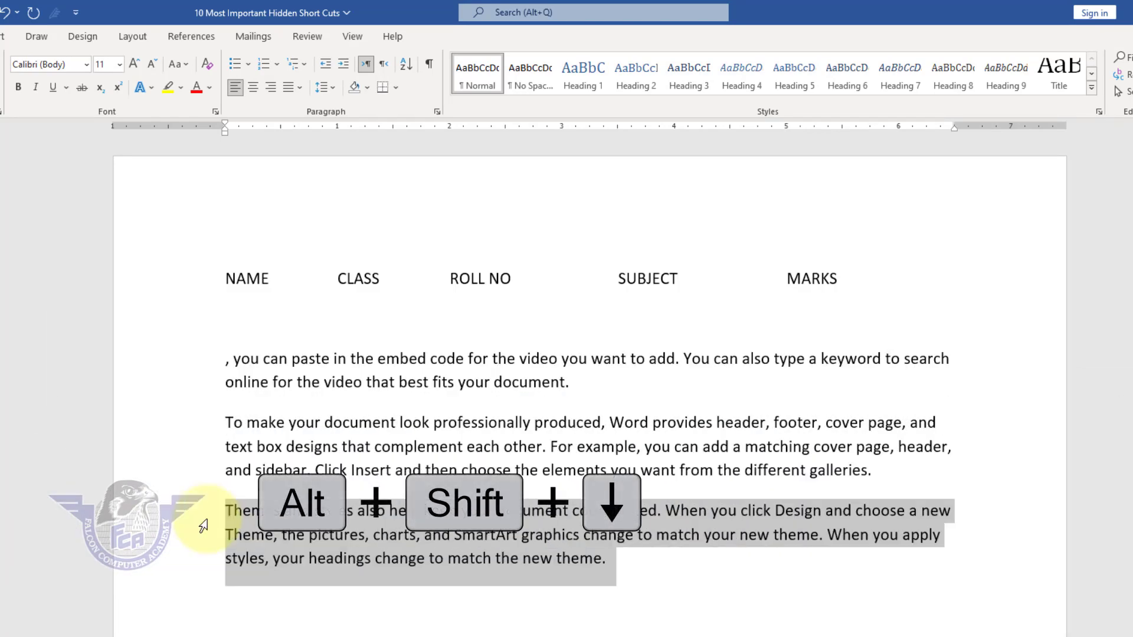
pyautogui.hotkey('alt', 'shift', 'Up')
pyautogui.hotkey('alt', 'shift', 'Up')
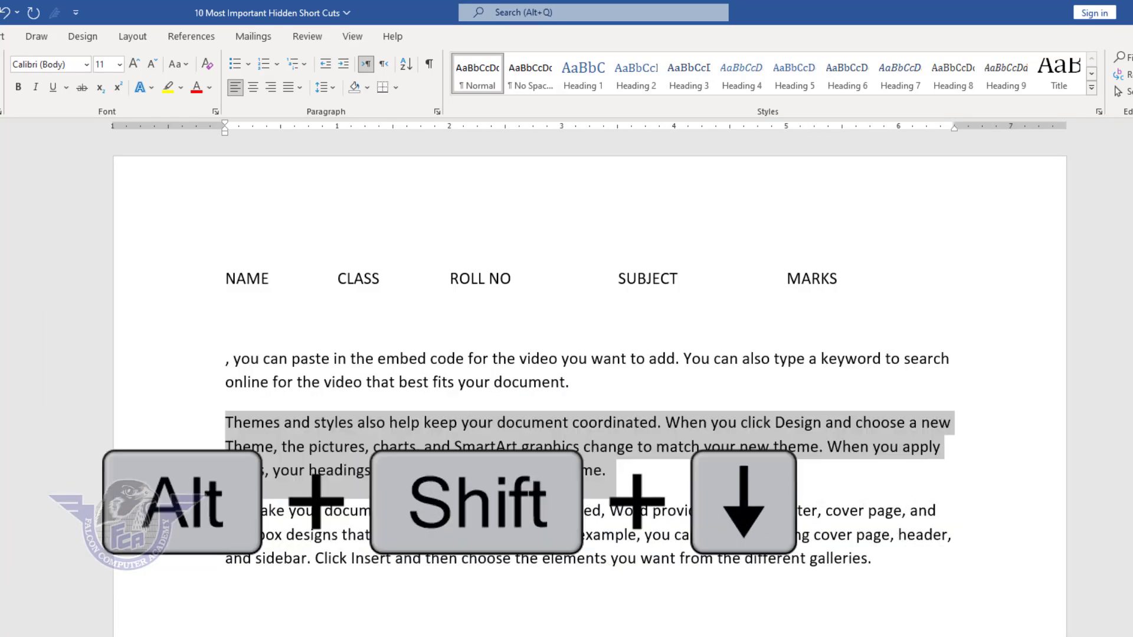
pyautogui.hotkey('alt', 'shift', 'Down')
pyautogui.hotkey('alt', 'shift', 'Down')
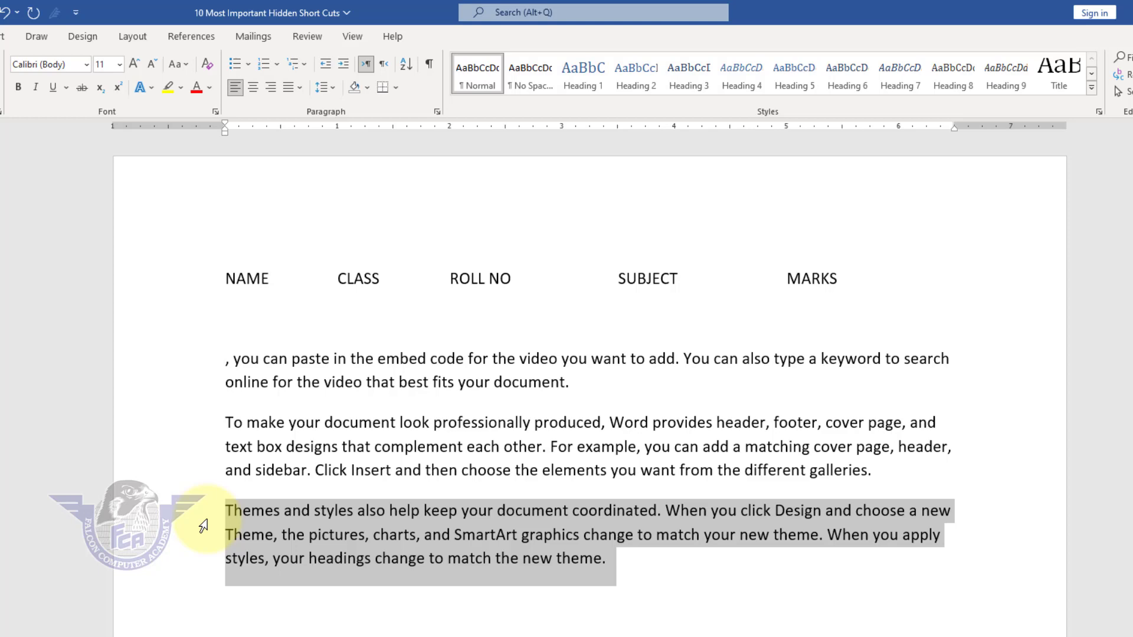
# Move the "Themes and styles" paragraph above the other two paragraphs and back down past the blank line below the "To make your document" paragraph.
pyautogui.hotkey('alt', 'shift', 'Up')
pyautogui.hotkey('alt', 'shift', 'Up')
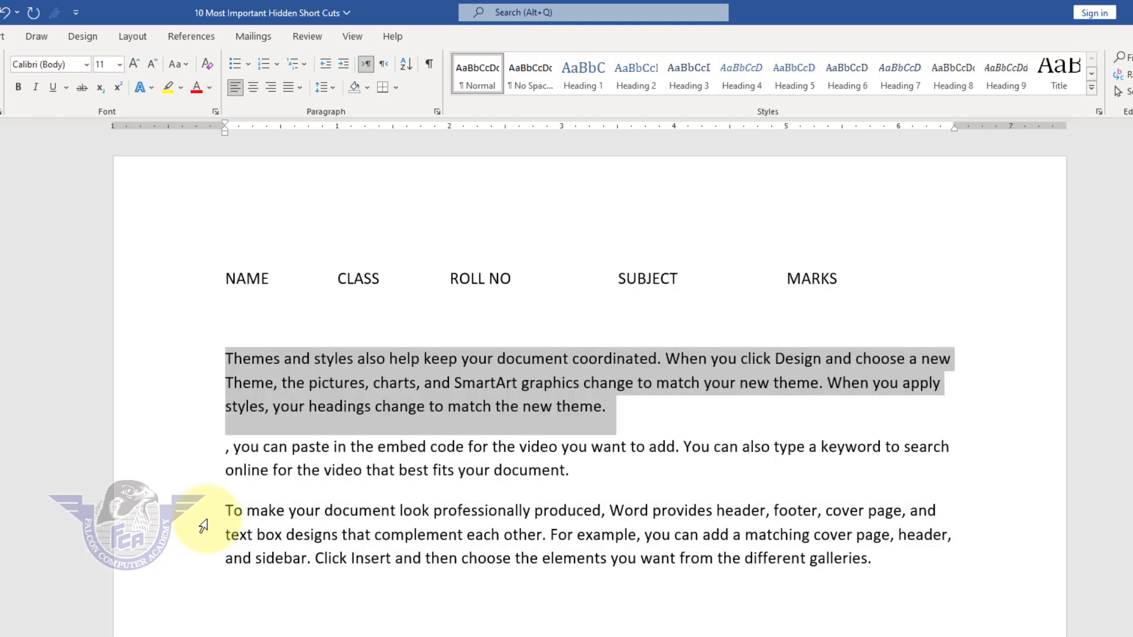
pyautogui.hotkey('alt', 'shift', 'Down')
pyautogui.hotkey('alt', 'shift', 'Down')
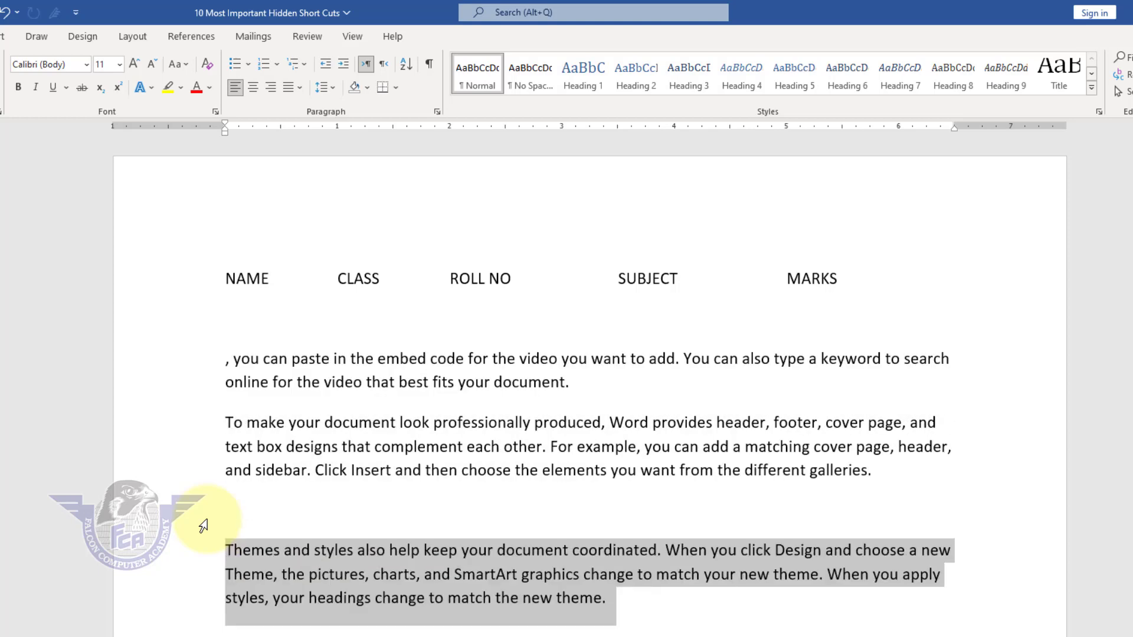